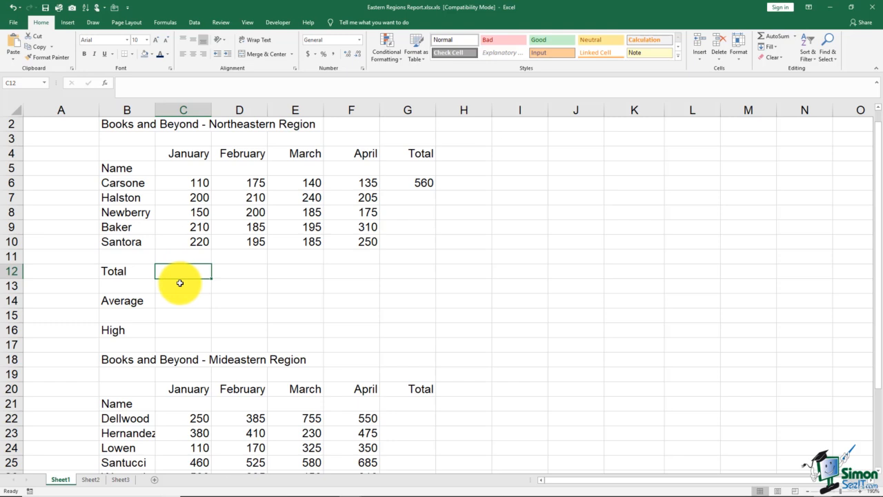
# - Total the January figures in C12 with AutoSum over C6:C10 and review the resulting formula
pyautogui.scroll(1, 180, 283)
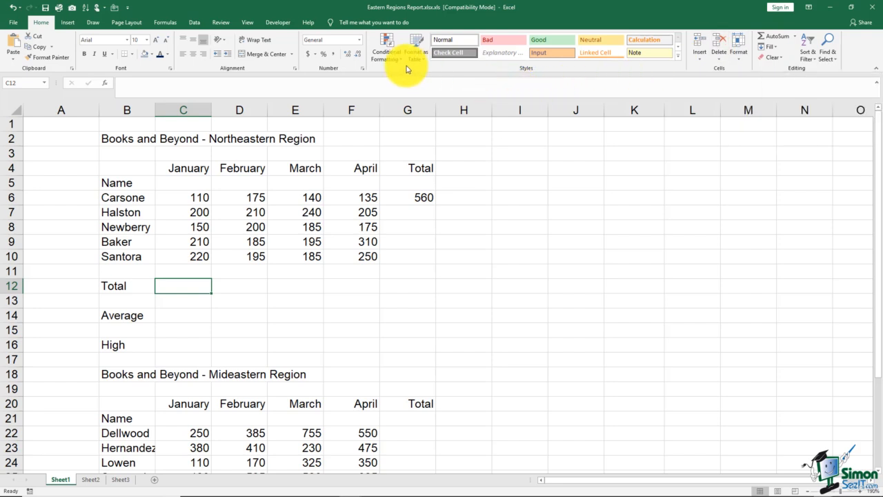
pyautogui.click(162, 25)
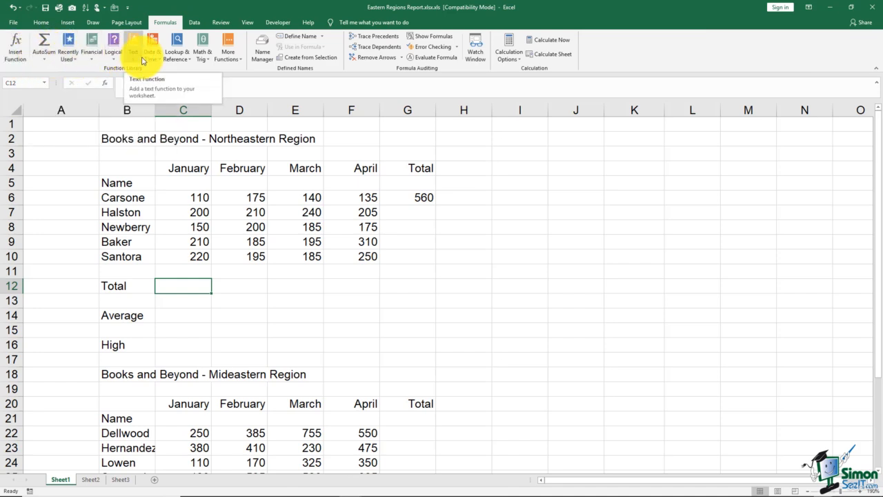
pyautogui.click(45, 46)
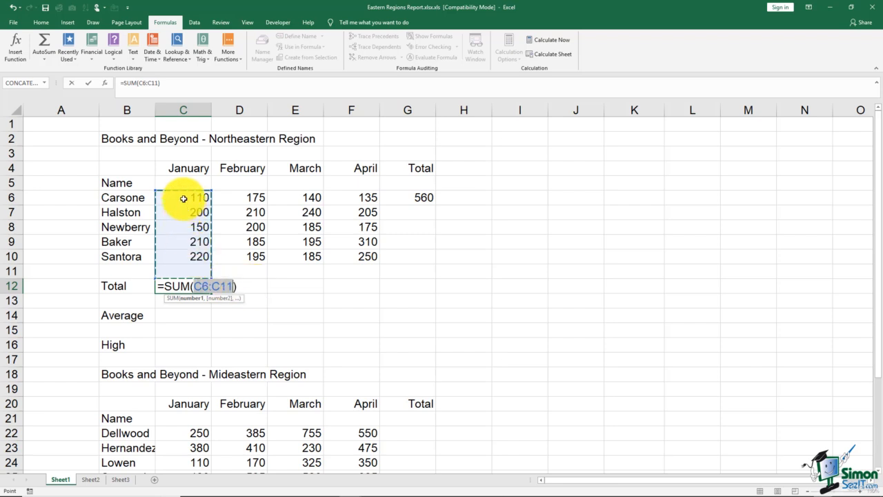
pyautogui.moveTo(184, 198); pyautogui.dragTo(180, 254)
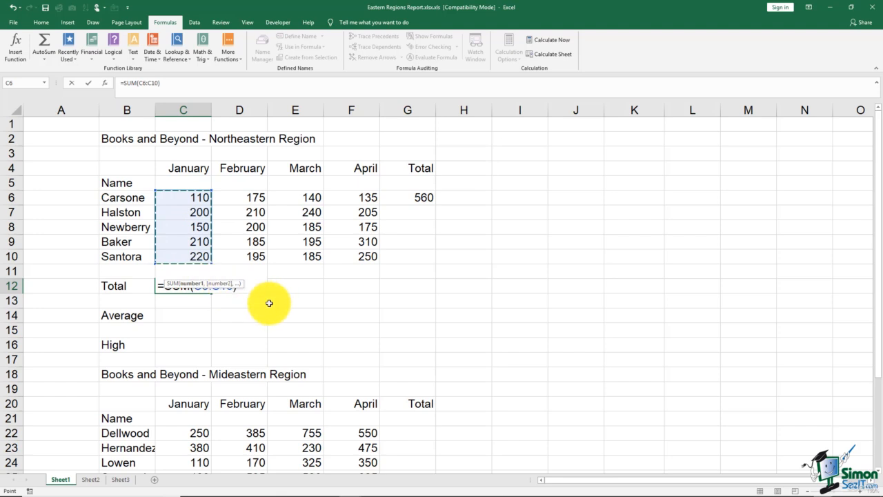
pyautogui.press('Return')
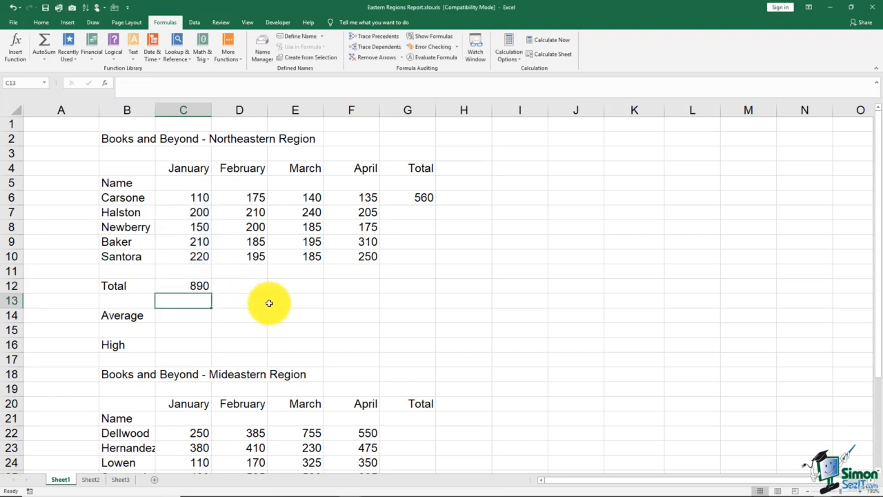
pyautogui.doubleClick(200, 286)
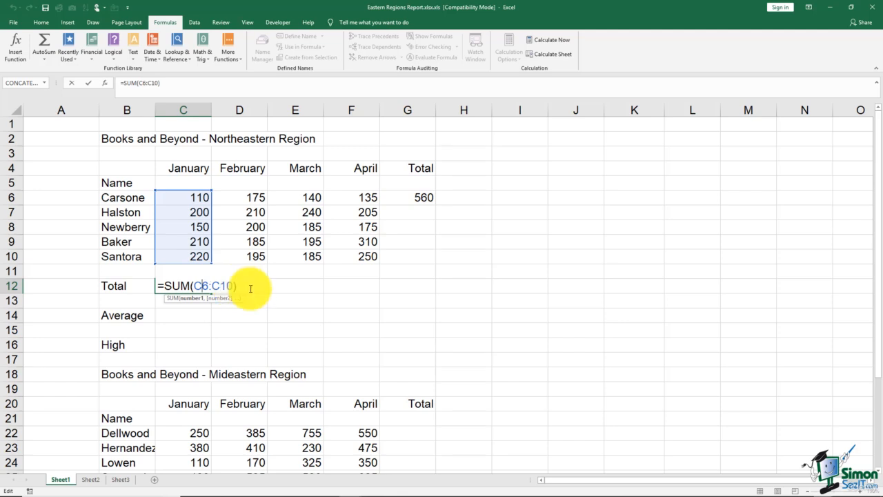
pyautogui.press('Return')
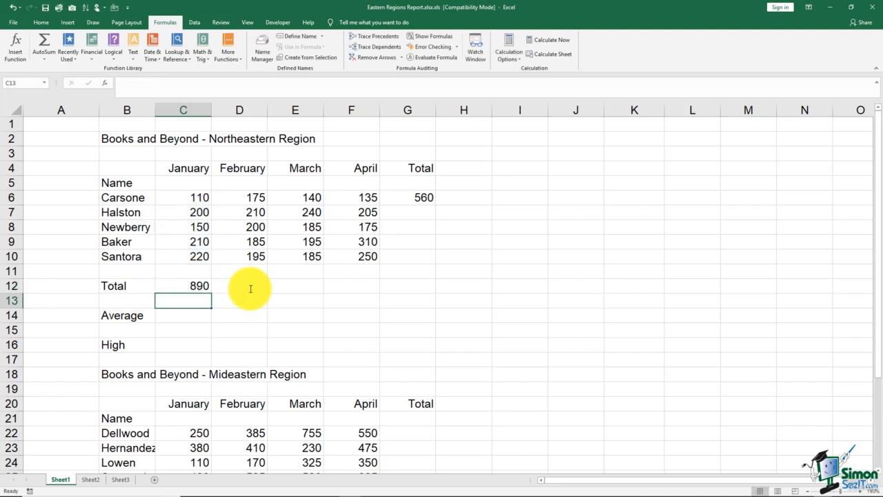
# - Total the February column in D12 with AutoSum, accepting the suggested range D6:D11
pyautogui.click(246, 287)
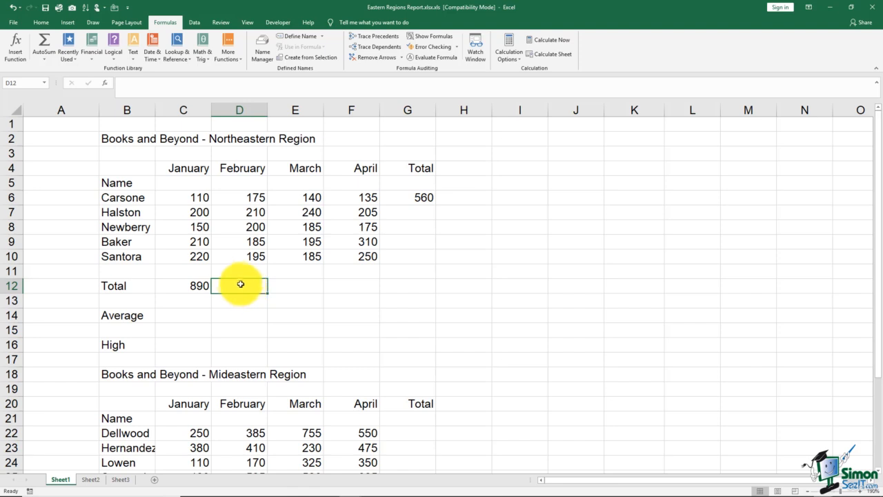
pyautogui.click(40, 39)
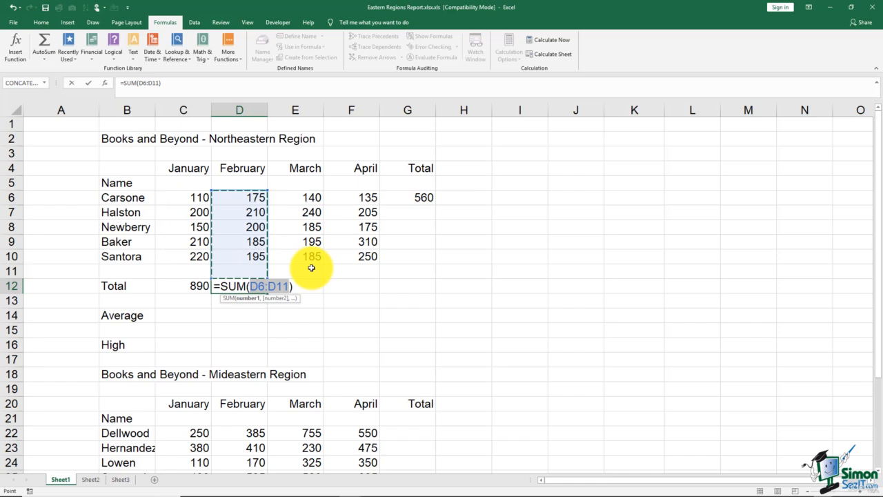
pyautogui.press('Return')
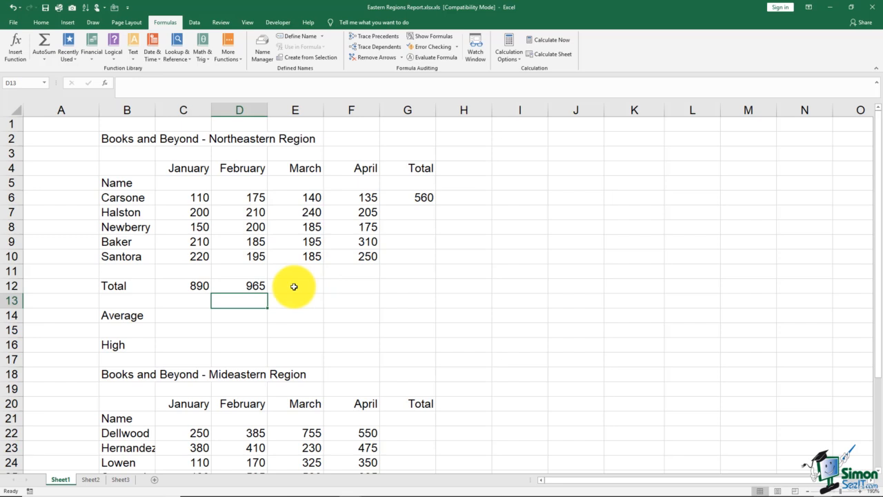
# - Total the March figures in E12 with AutoSum, changing the summed range to E6:E10
pyautogui.click(293, 286)
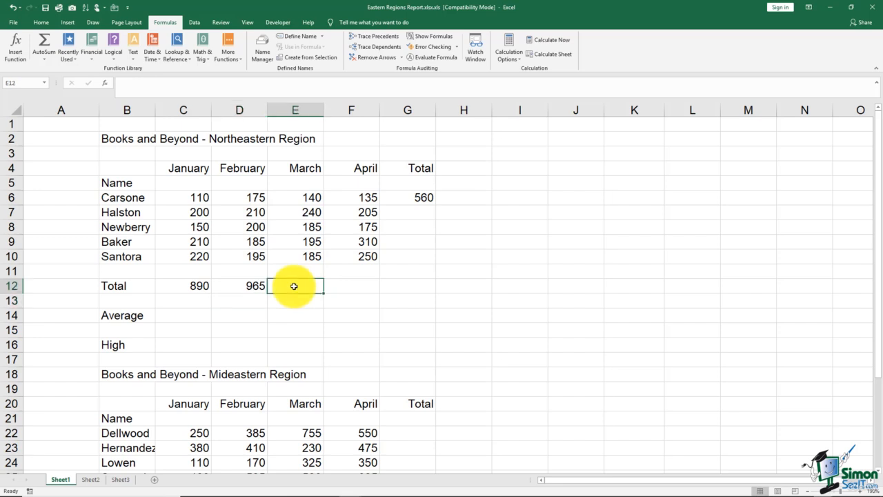
pyautogui.click(48, 44)
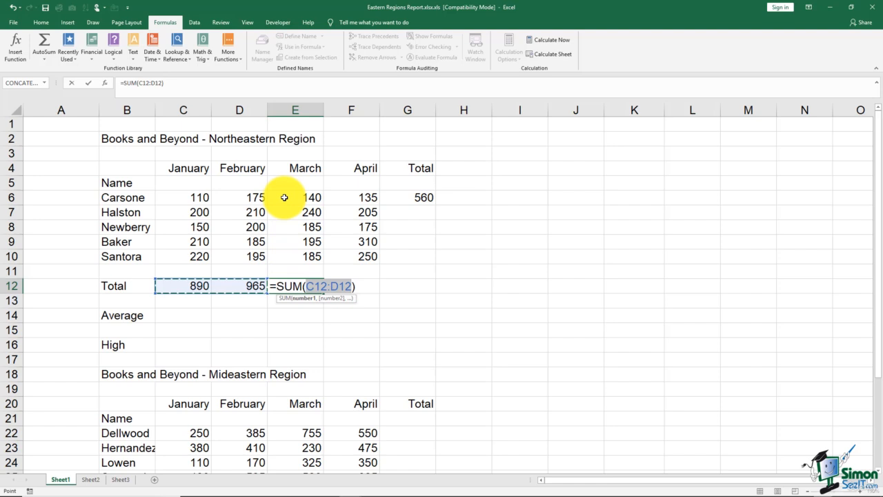
pyautogui.moveTo(285, 197); pyautogui.dragTo(290, 253)
pyautogui.press('Return')
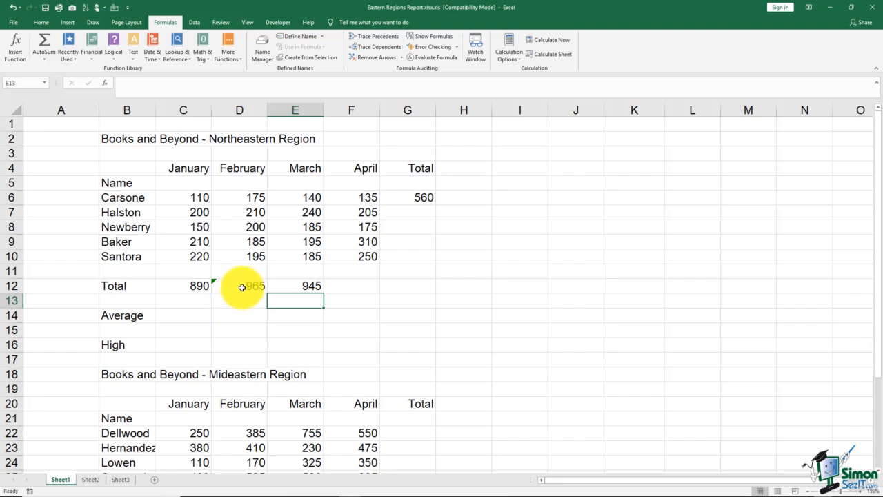
# - Inspect the error flag on the February total and compare the summed ranges in D12 and C12
pyautogui.click(241, 287)
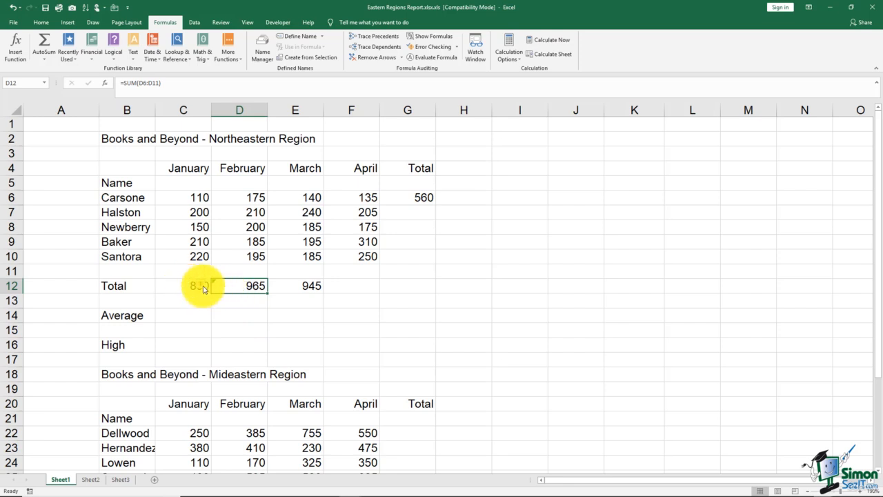
pyautogui.moveTo(208, 286)
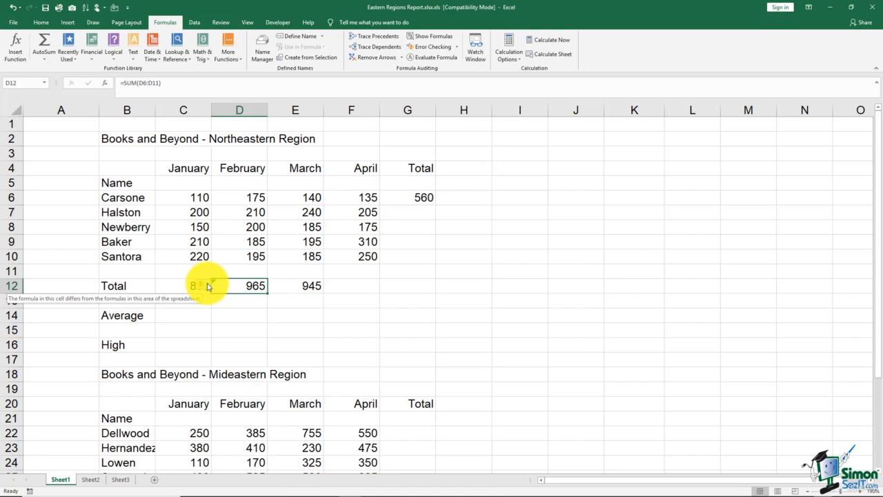
pyautogui.click(186, 283)
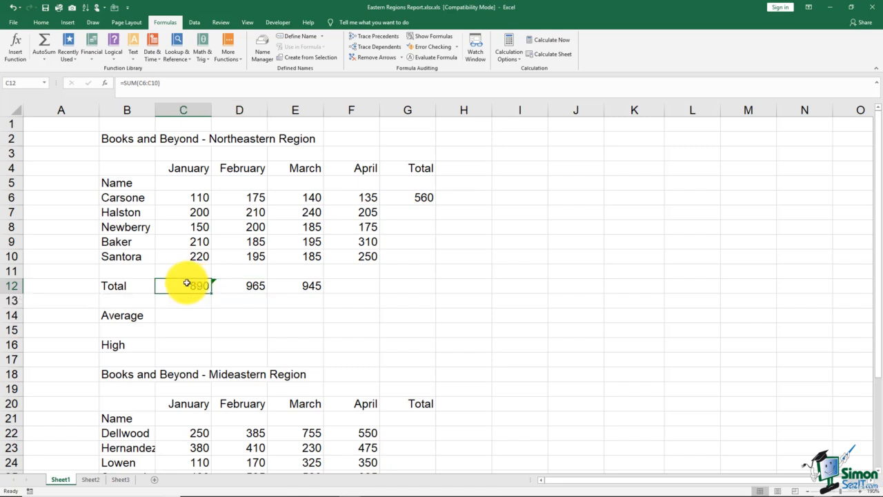
pyautogui.doubleClick(186, 283)
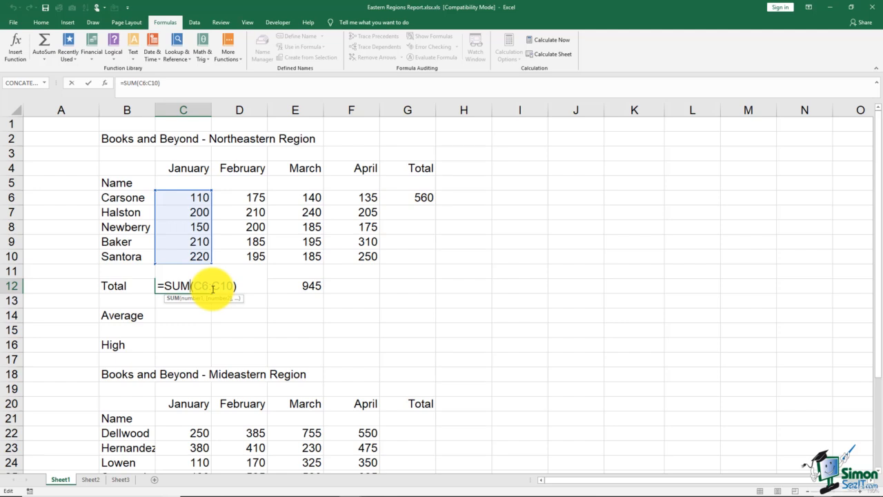
pyautogui.press('Escape')
pyautogui.click(241, 287)
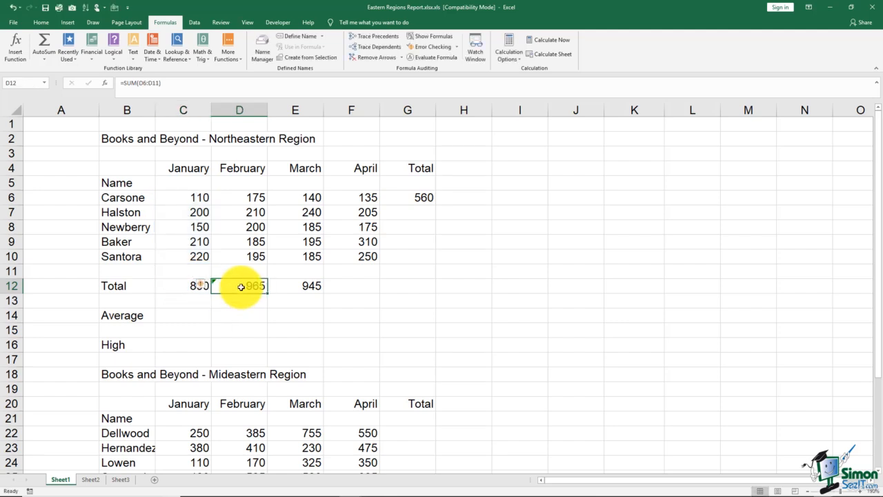
pyautogui.hotkey('alt', '=')
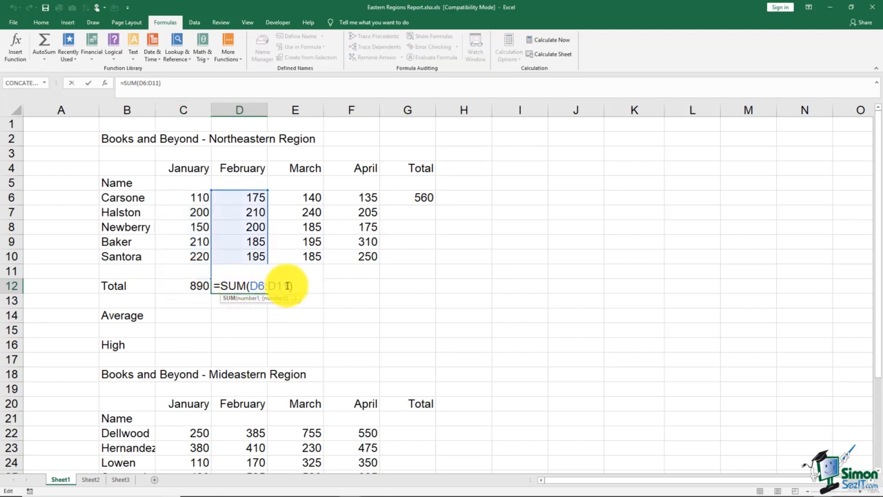
pyautogui.hotkey('ctrl', 'Return')
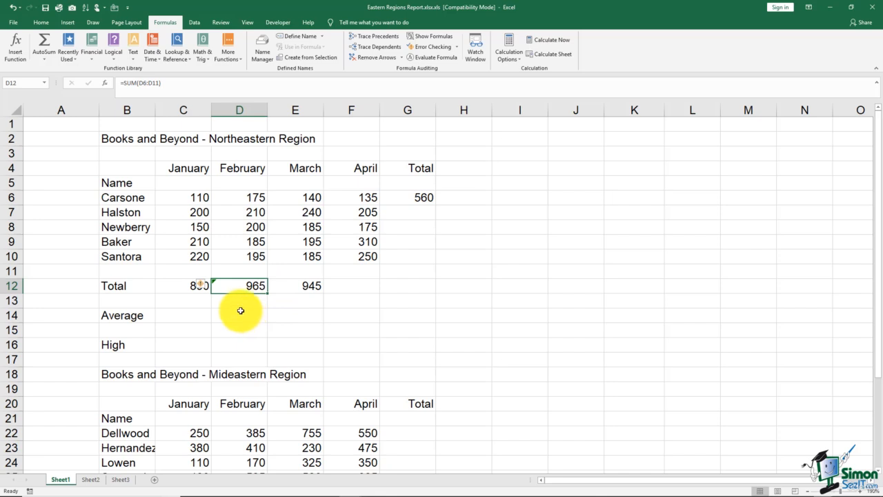
# - Resolve the inconsistent formula in D12 by copying the formula from the left, and check its summed range
pyautogui.click(207, 286)
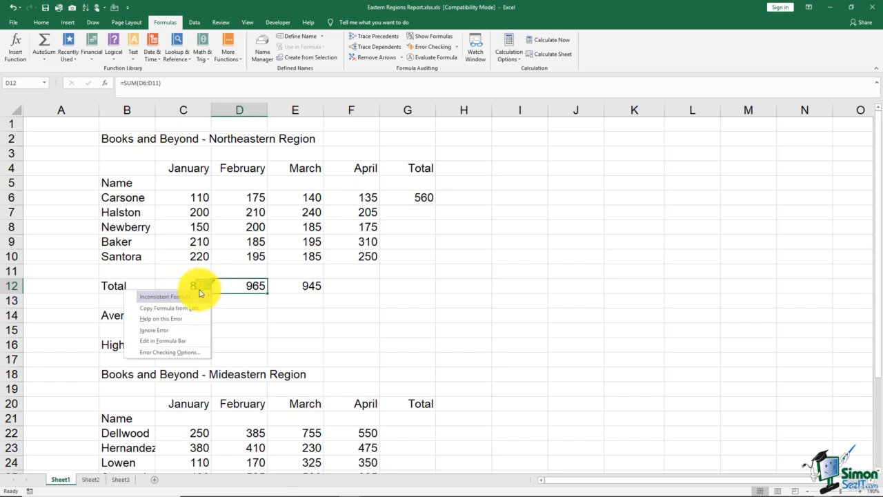
pyautogui.click(172, 311)
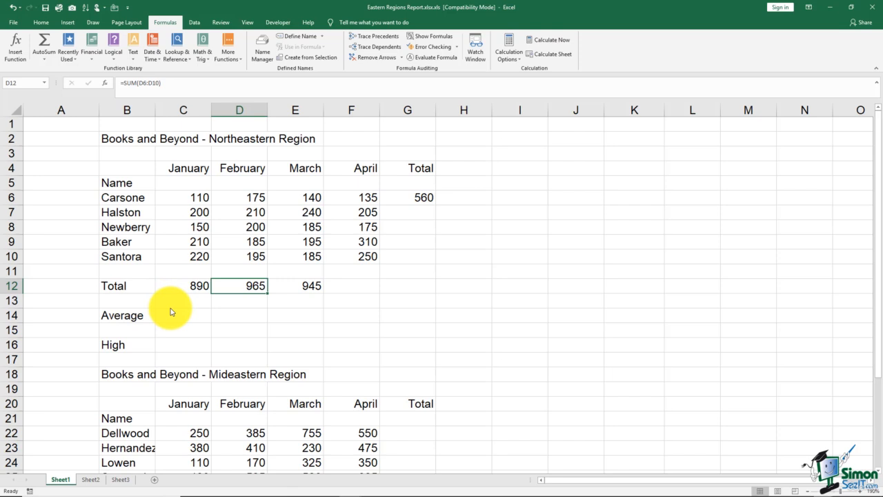
pyautogui.click(240, 326)
pyautogui.click(250, 285)
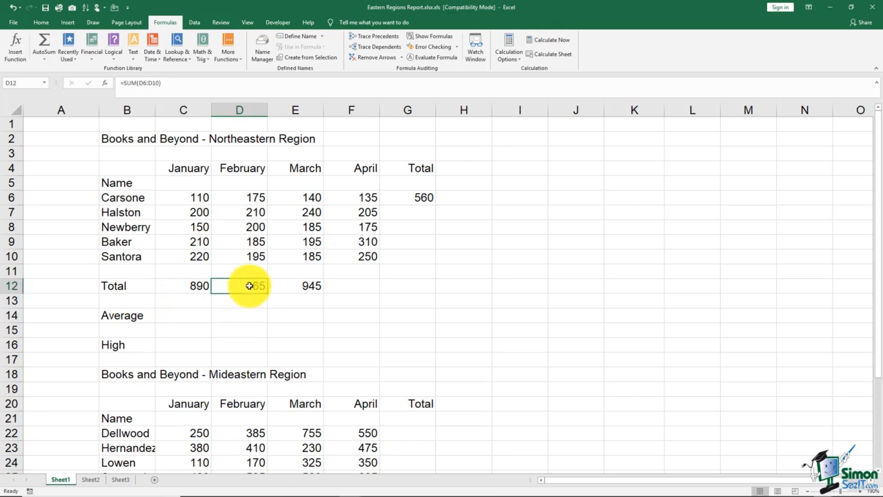
pyautogui.doubleClick(250, 286)
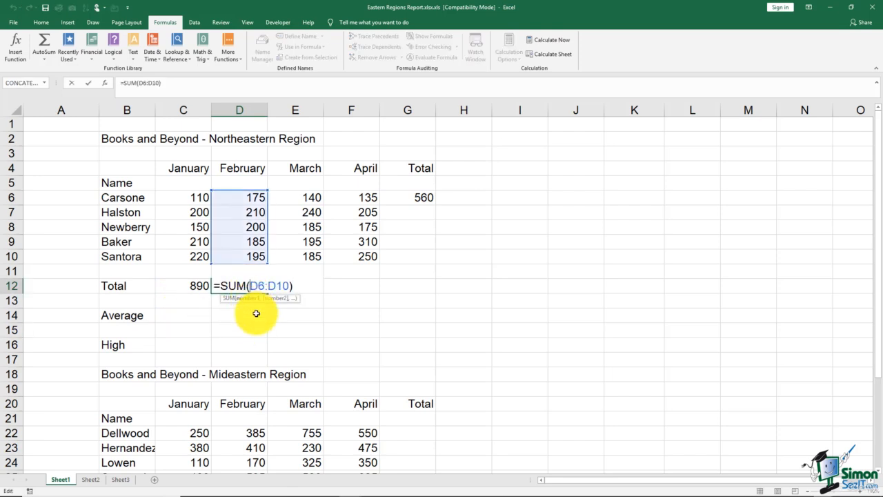
pyautogui.press('Escape')
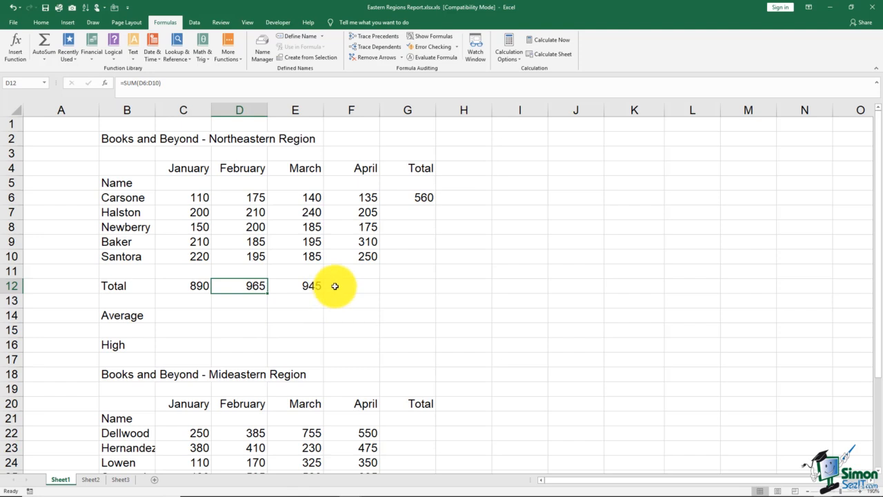
# - Total the April column in F12 by applying AutoSum to the selected range F6:F12
pyautogui.click(335, 285)
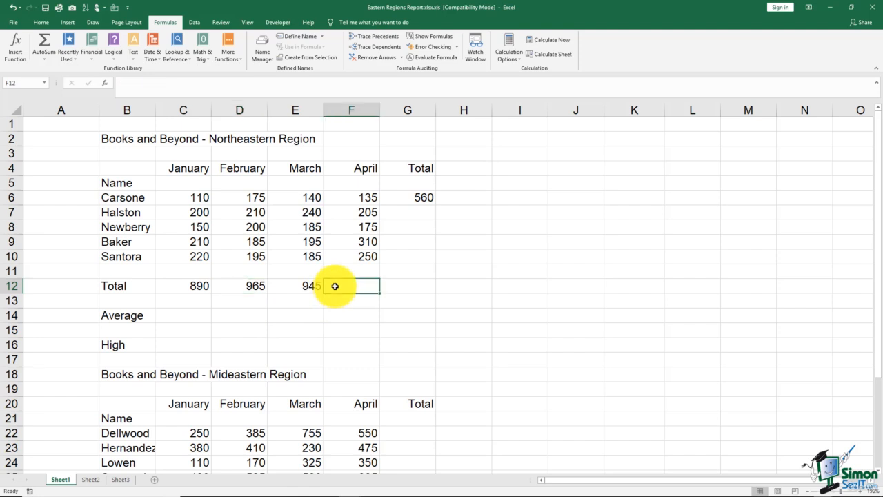
pyautogui.click(342, 198)
pyautogui.moveTo(343, 197); pyautogui.dragTo(345, 287)
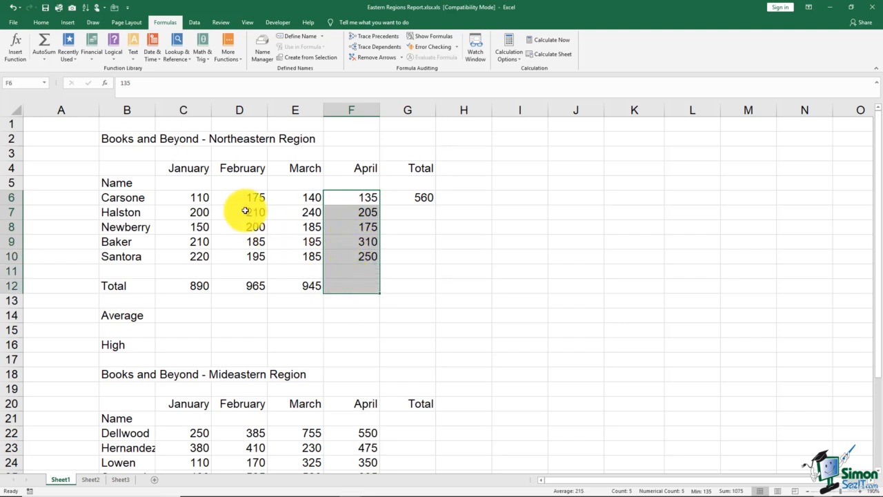
pyautogui.click(45, 46)
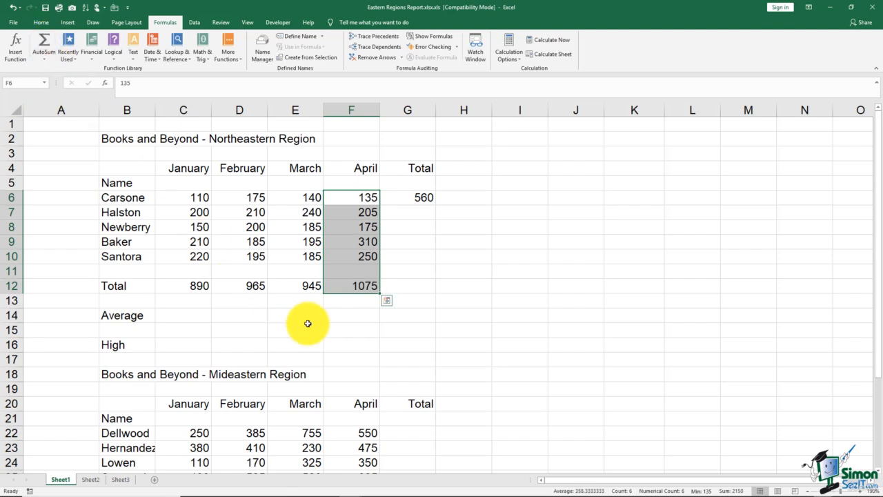
# - Fill the row totals in G7:G10 at once by applying AutoSum to the range C7:G10
pyautogui.click(331, 318)
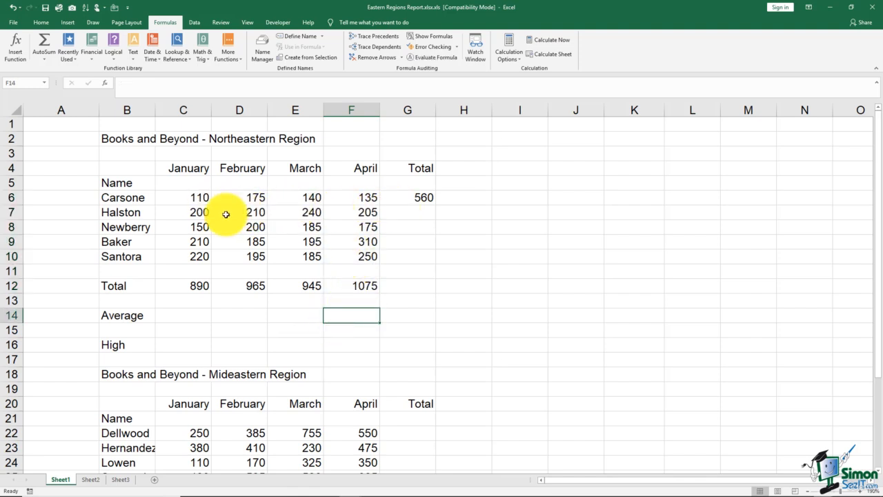
pyautogui.moveTo(198, 212); pyautogui.dragTo(404, 254)
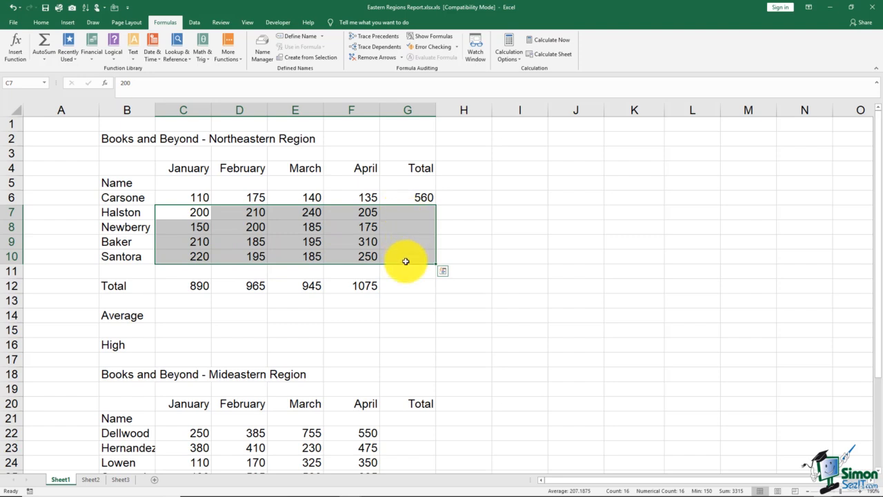
pyautogui.click(49, 47)
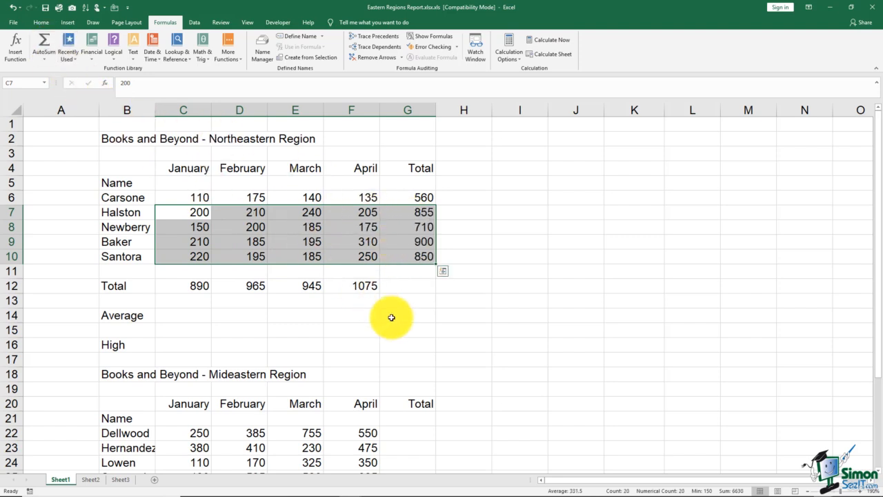
# - Copy the April total formula from F12 into G12 with the fill handle and check the copied formula
pyautogui.click(406, 290)
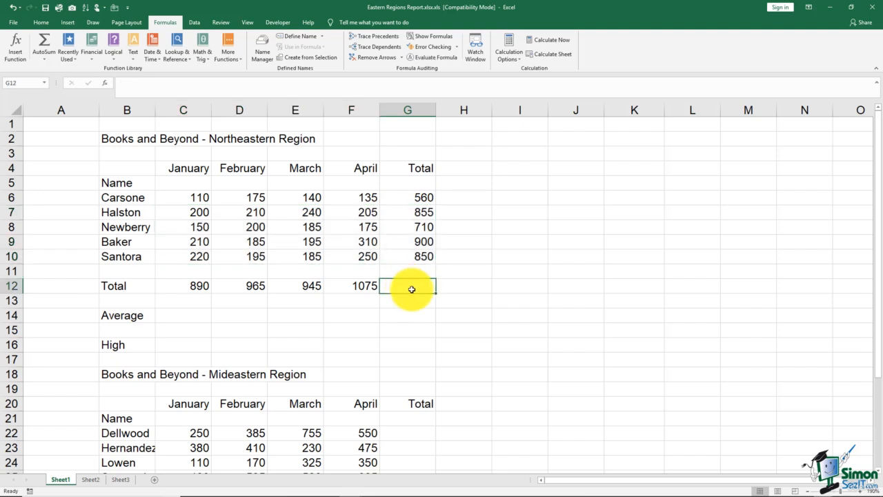
pyautogui.click(369, 286)
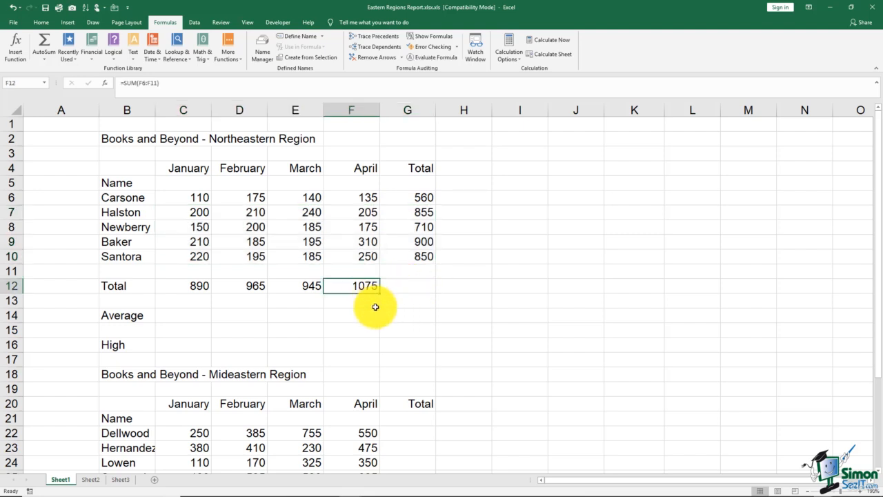
pyautogui.moveTo(380, 293); pyautogui.dragTo(429, 292)
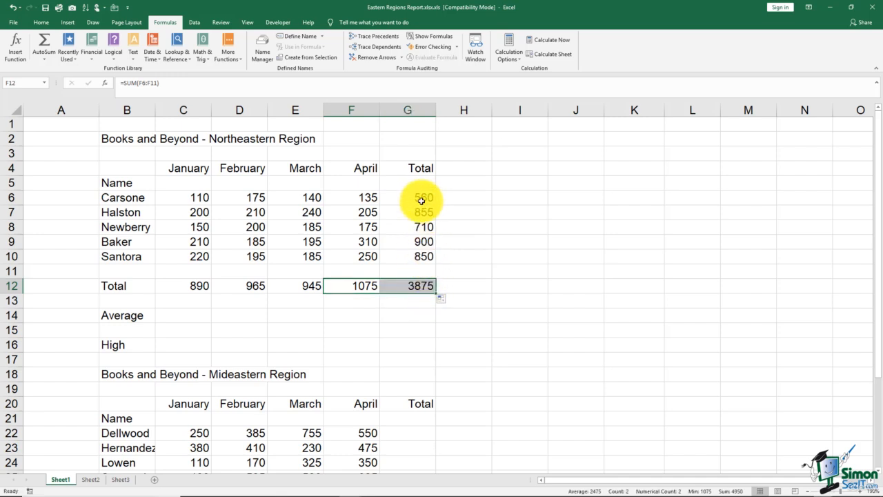
pyautogui.click(428, 286)
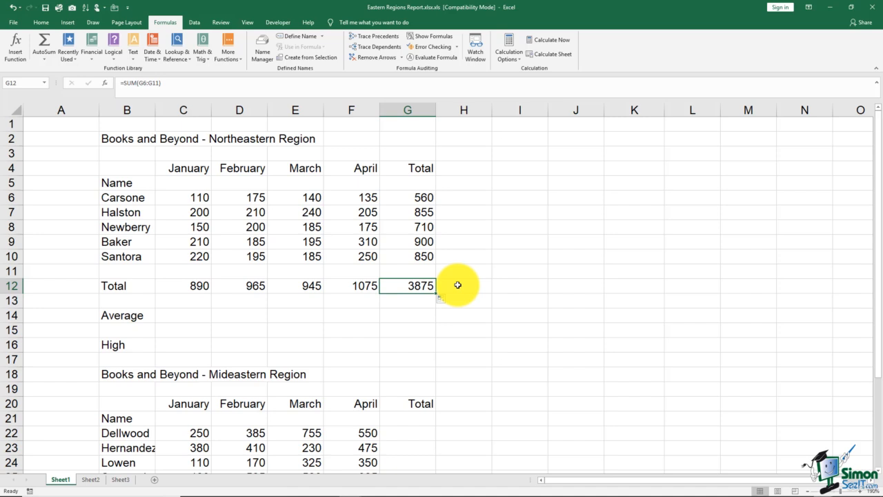
# - Calculate the January average in C14 with the AVERAGE function over C6:C10
pyautogui.click(196, 314)
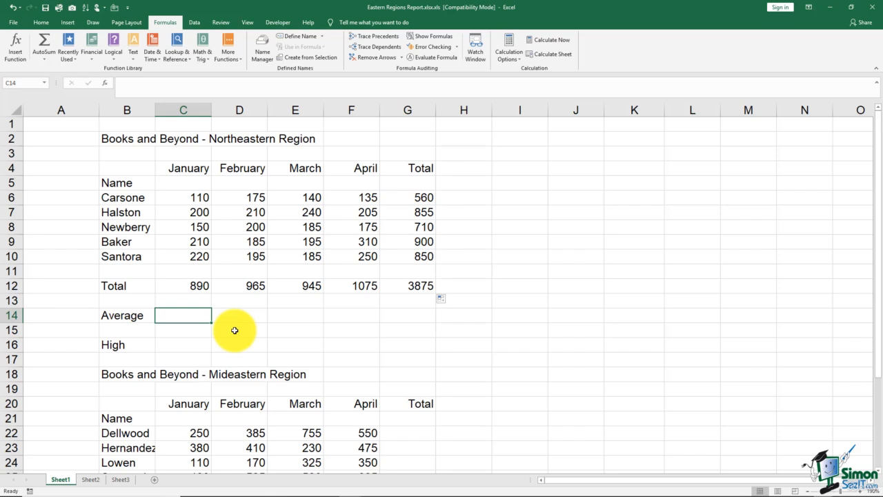
pyautogui.write('=')
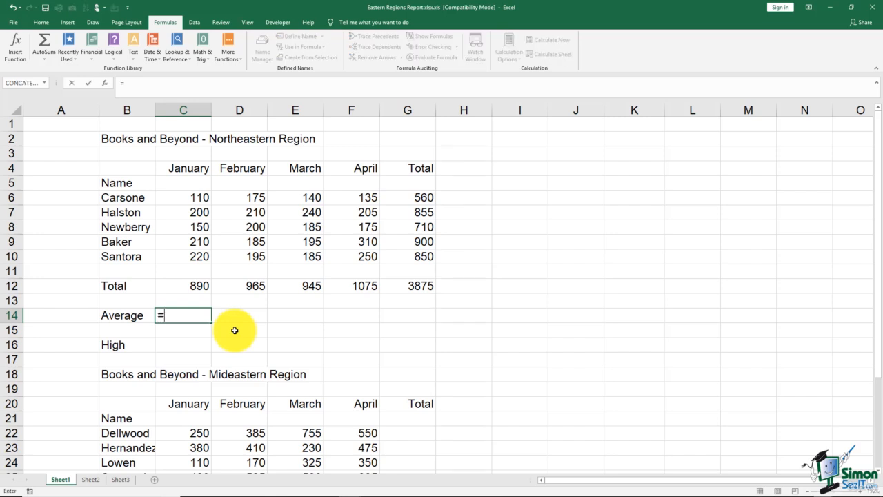
pyautogui.write('average')
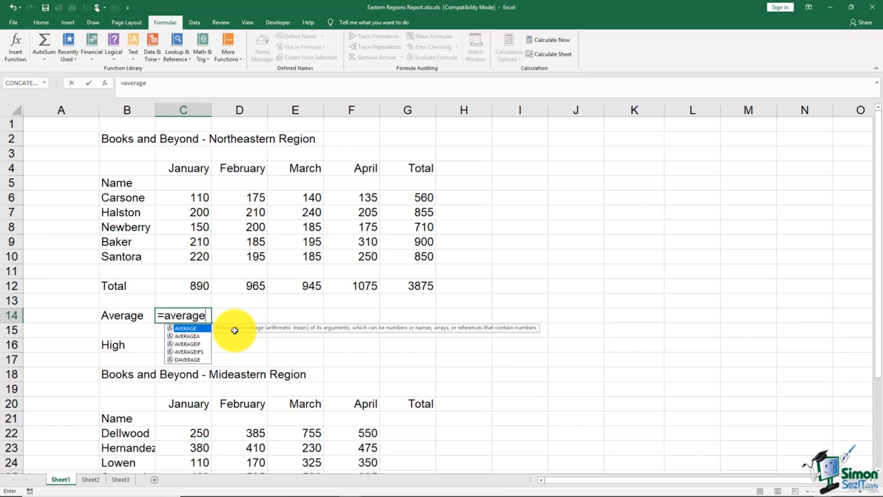
pyautogui.write('(')
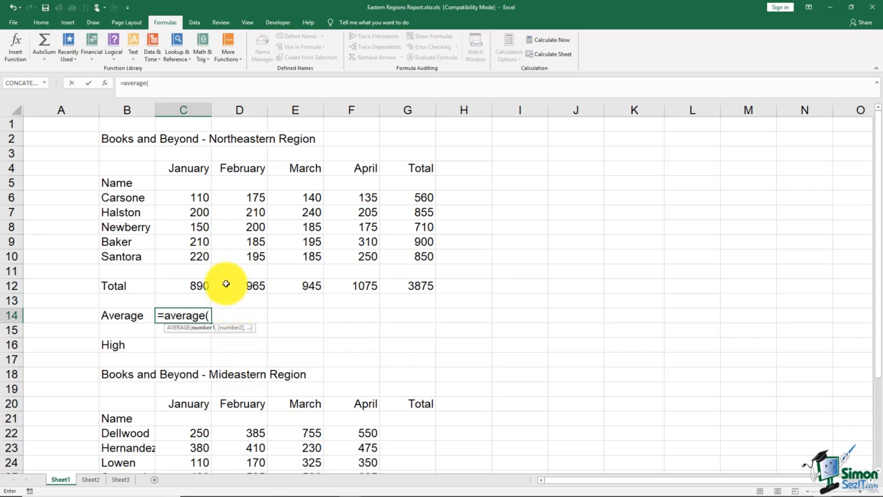
pyautogui.moveTo(198, 197); pyautogui.dragTo(198, 256)
pyautogui.press('Return')
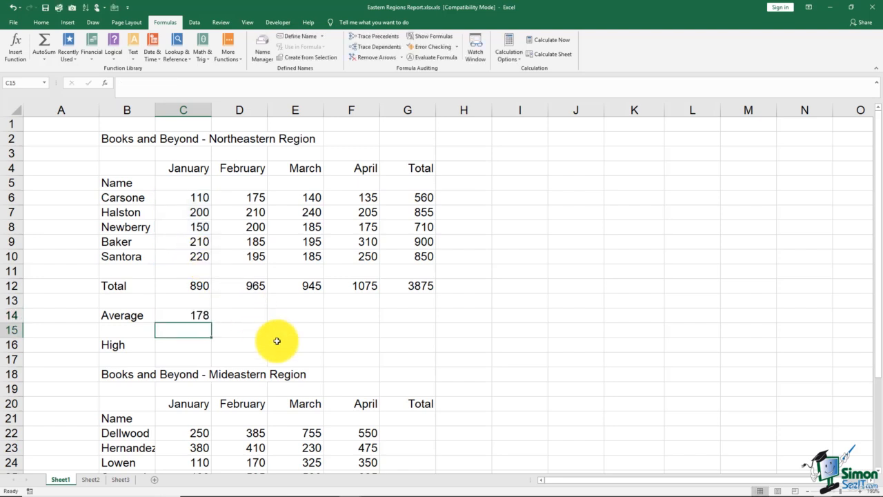
# - Calculate the highest January value in C16 with the MAX function over C6:C10
pyautogui.click(192, 344)
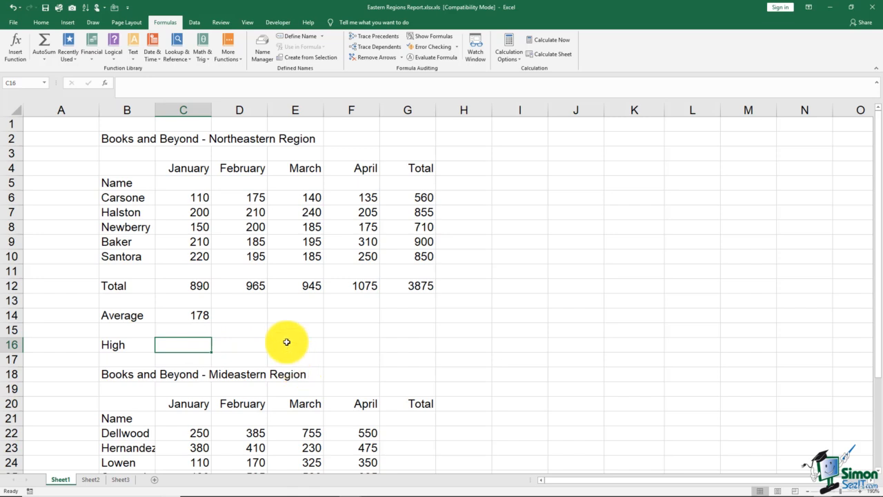
pyautogui.click(195, 198)
pyautogui.moveTo(195, 212); pyautogui.dragTo(207, 254)
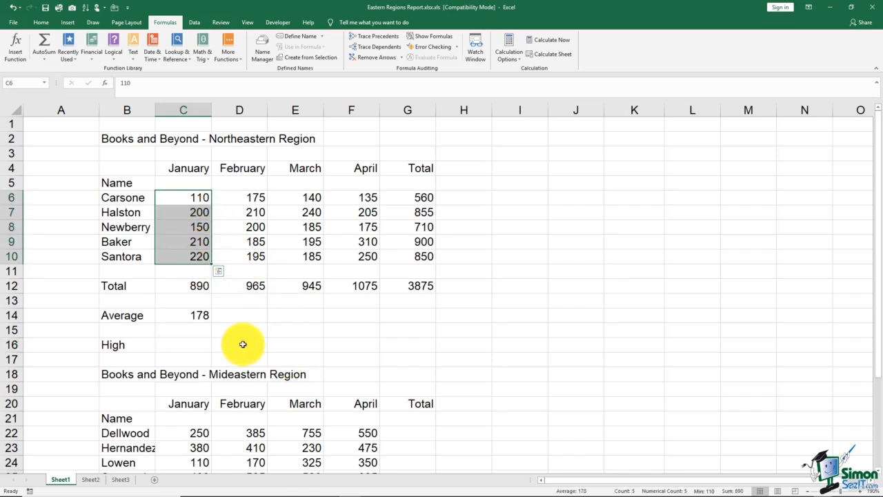
pyautogui.click(199, 345)
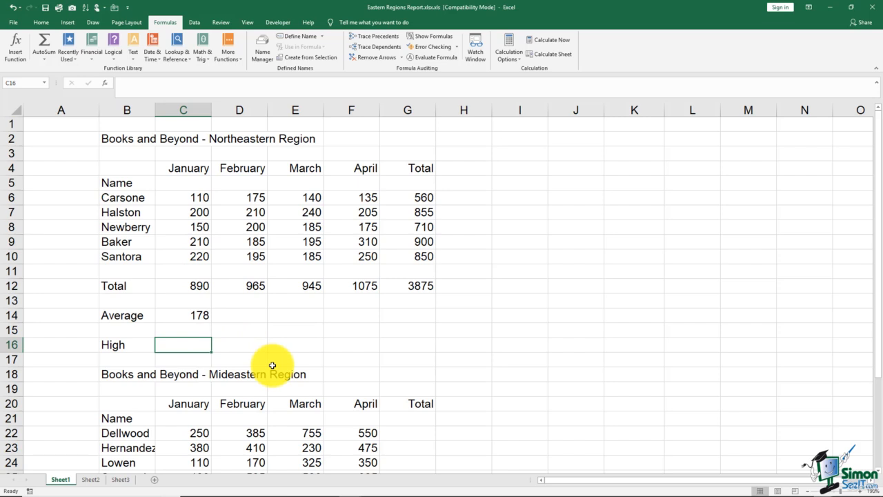
pyautogui.write('=ma')
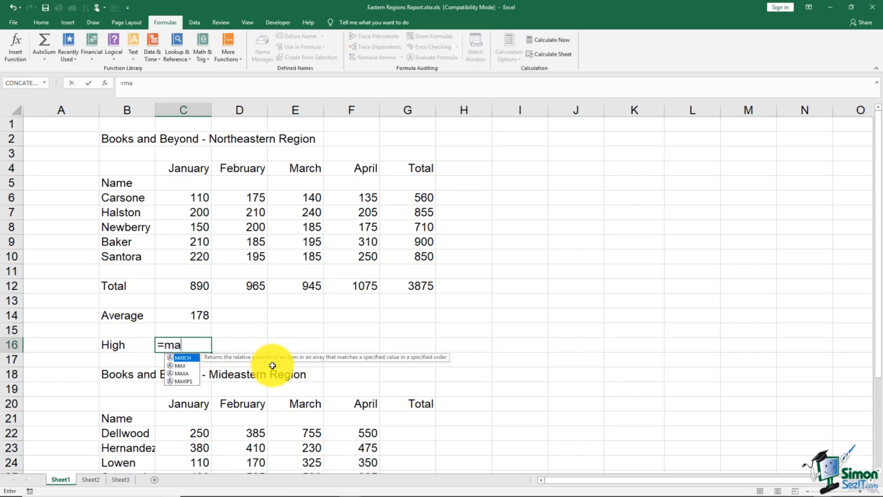
pyautogui.write('x(')
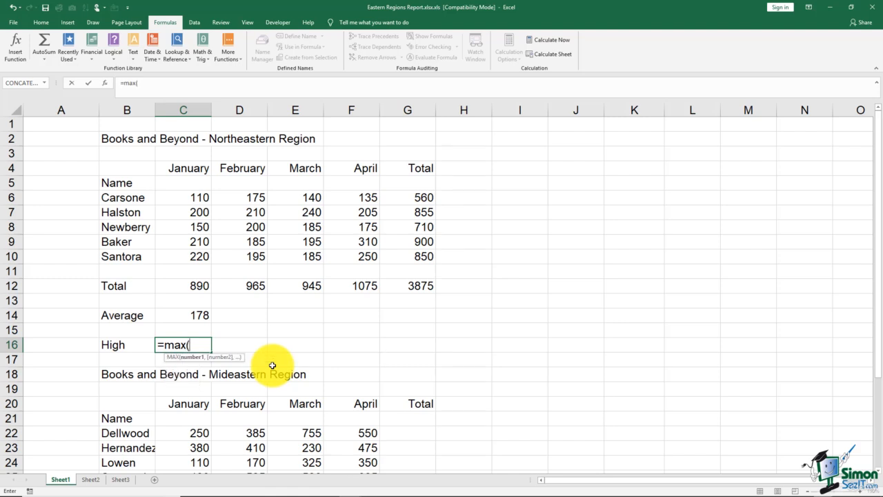
pyautogui.moveTo(177, 197); pyautogui.dragTo(196, 250)
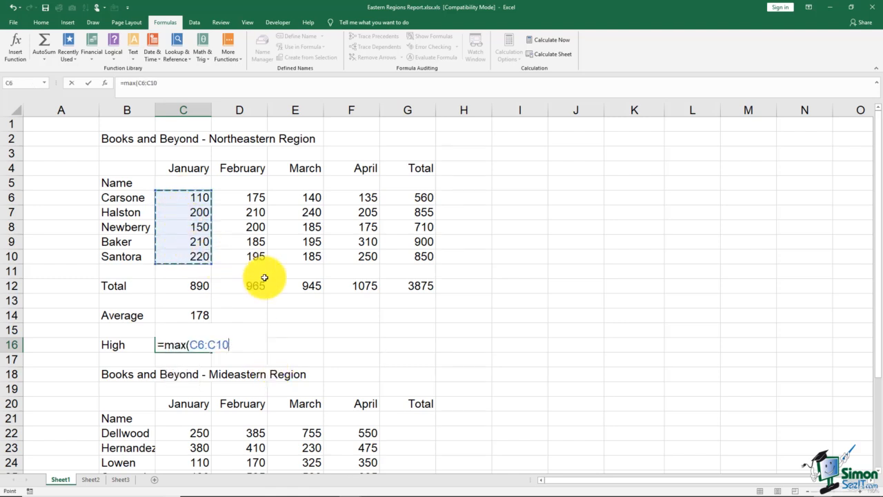
pyautogui.press('Return')
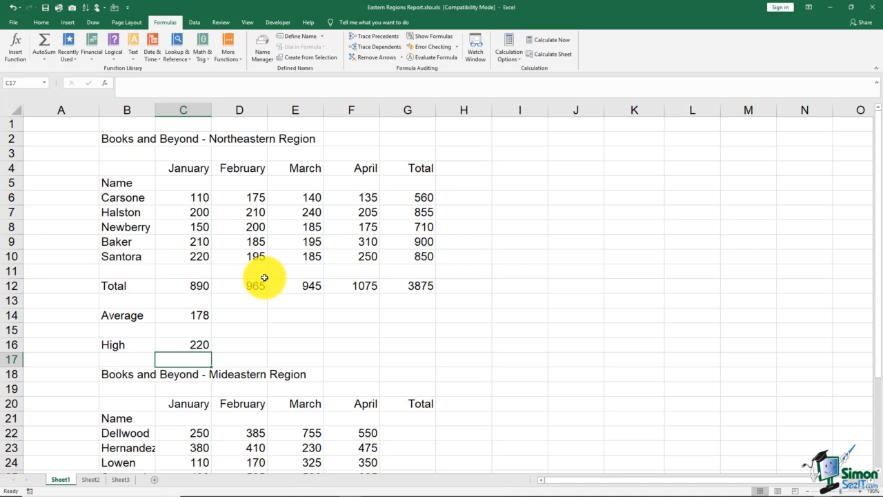
# - With the January values C6:C10 selected, remove Count and Average from the statistics shown in the status bar
pyautogui.click(187, 316)
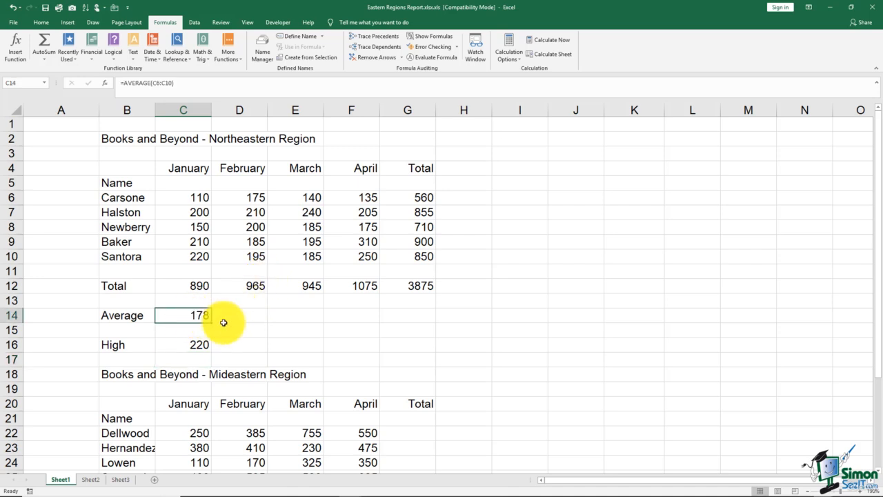
pyautogui.click(190, 202)
pyautogui.moveTo(190, 202); pyautogui.dragTo(191, 257)
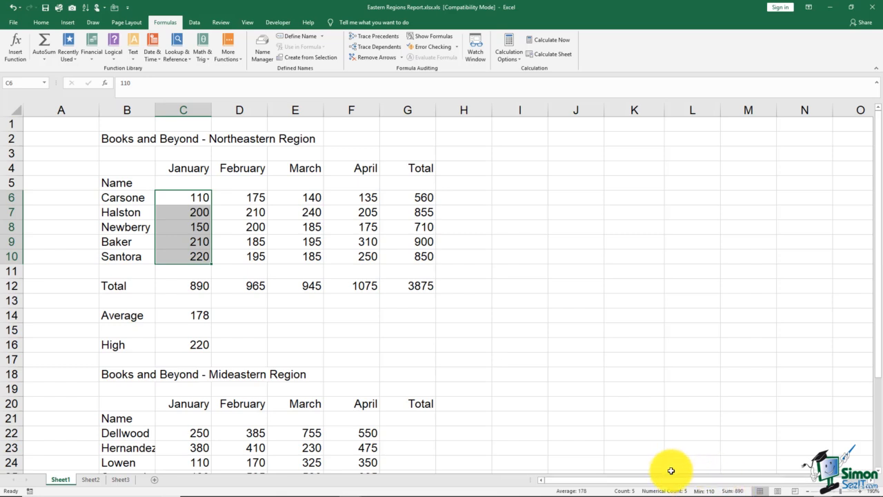
pyautogui.rightClick(664, 491)
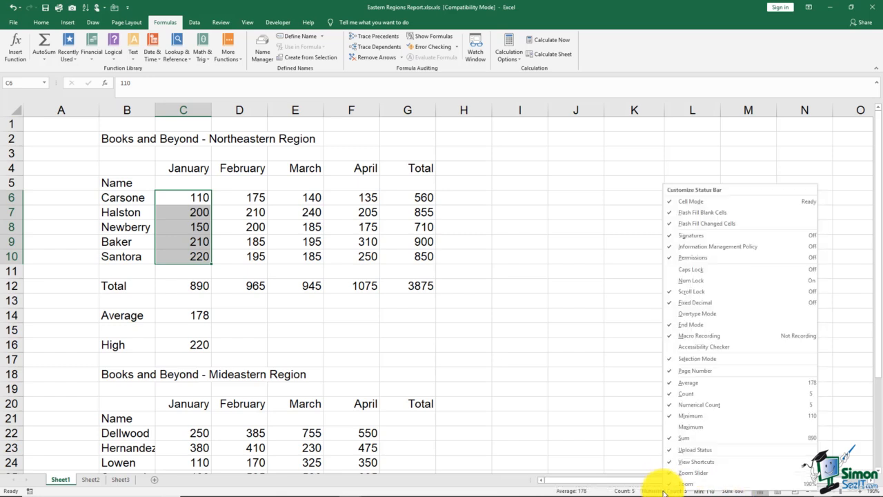
pyautogui.click(682, 395)
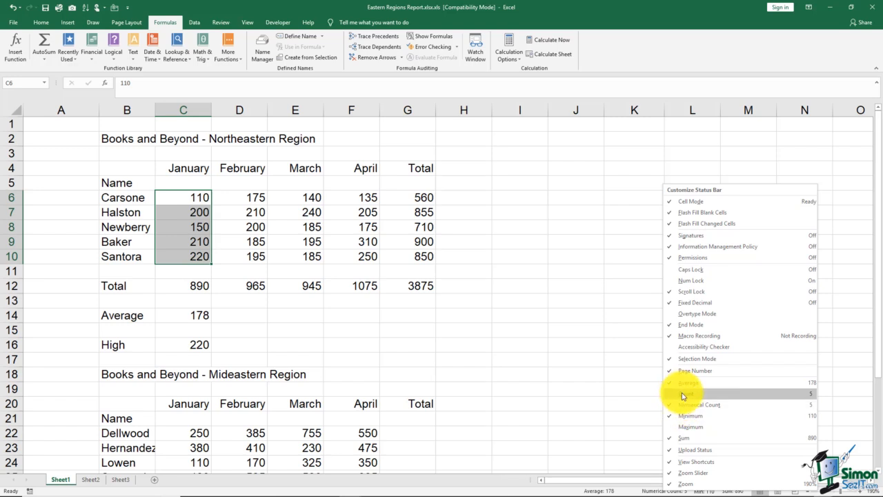
pyautogui.click(681, 383)
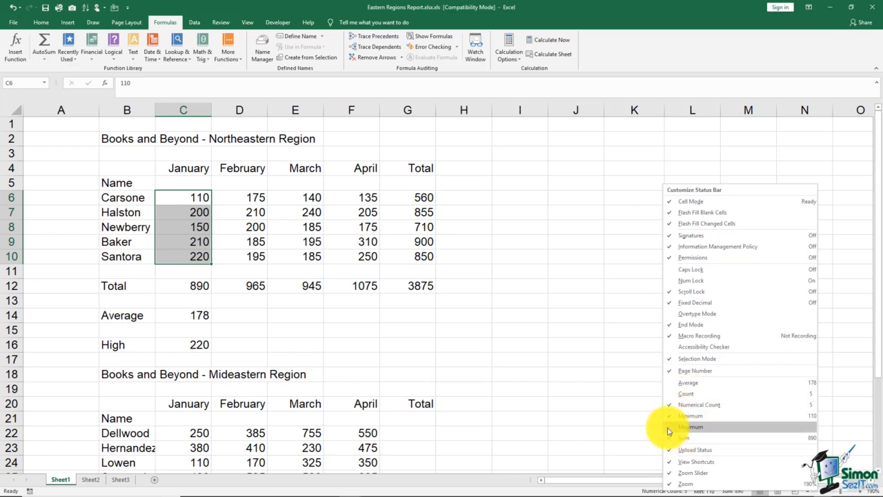
pyautogui.click(633, 423)
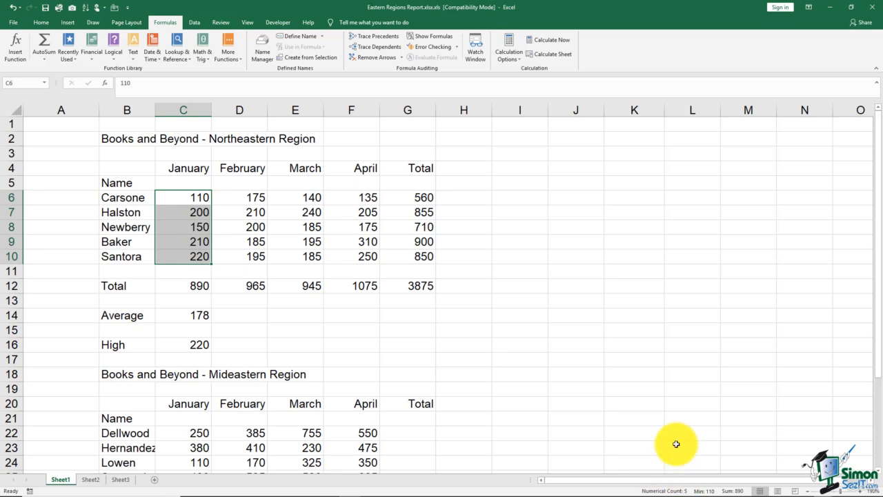
# - Review the status bar customization options, and check the status bar statistics for the selected range C6:C7
pyautogui.rightClick(671, 490)
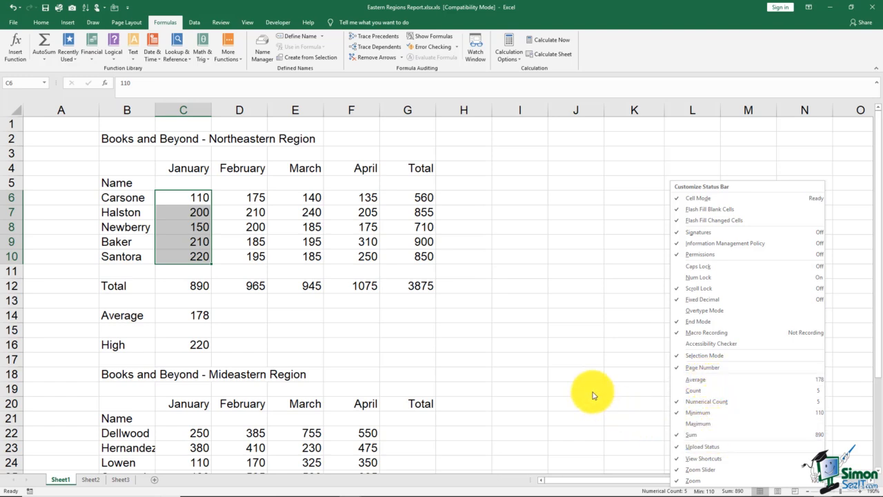
pyautogui.click(552, 384)
pyautogui.click(197, 197)
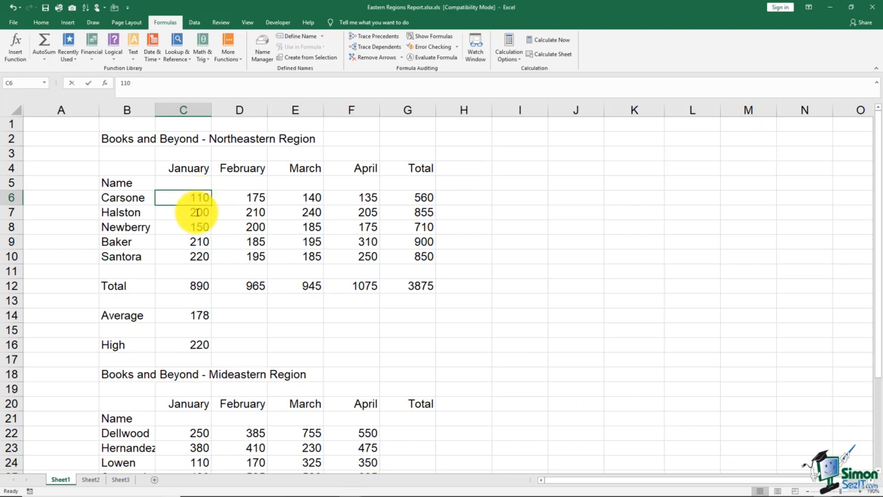
pyautogui.click(261, 185)
pyautogui.moveTo(199, 198); pyautogui.dragTo(207, 212)
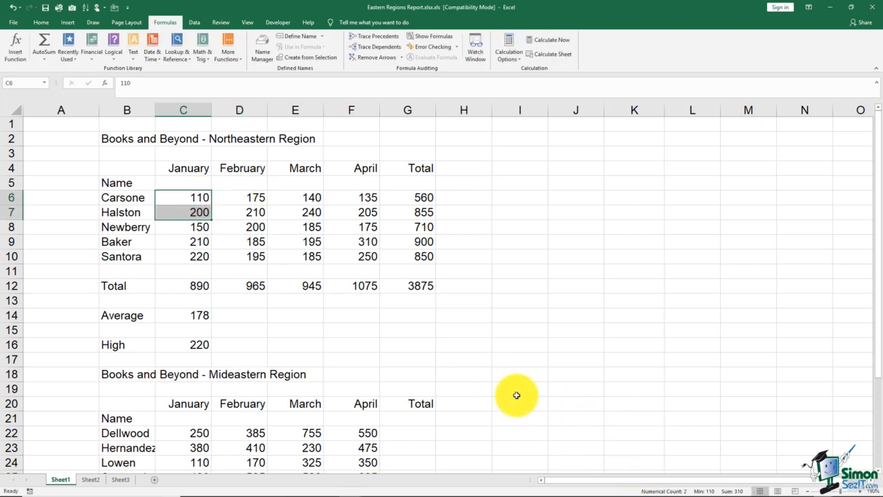
# - Clear the January total formula from C12
pyautogui.click(253, 315)
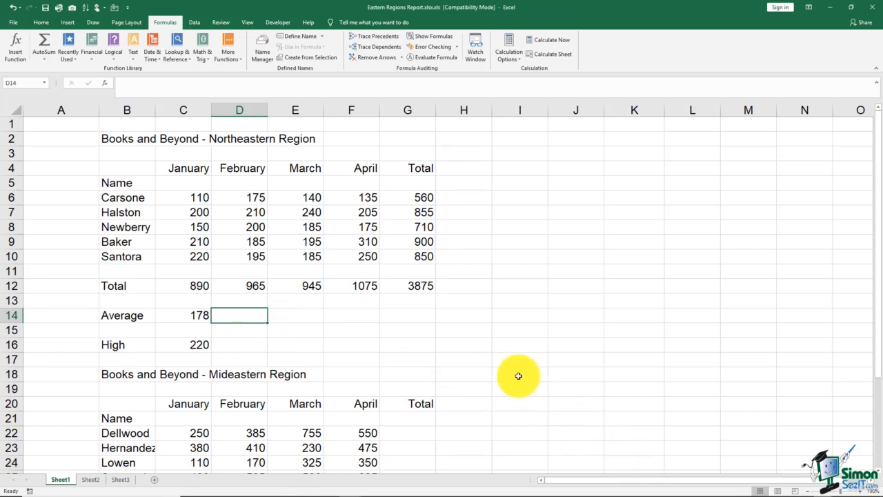
pyautogui.click(204, 285)
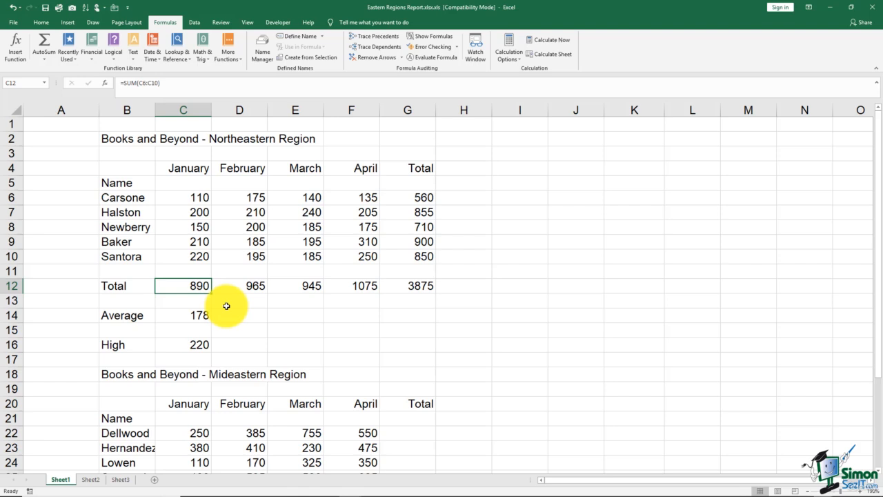
pyautogui.press('Delete')
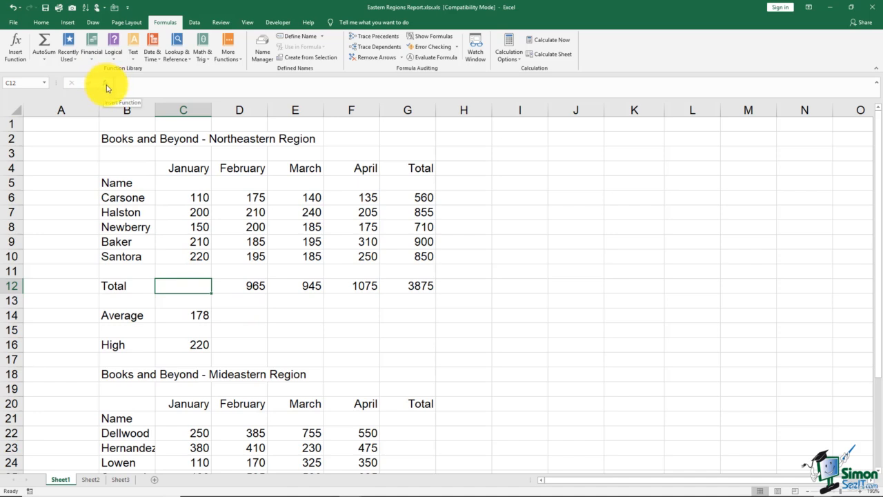
# - Open Insert Function for C12 and set the function category to All
pyautogui.click(17, 49)
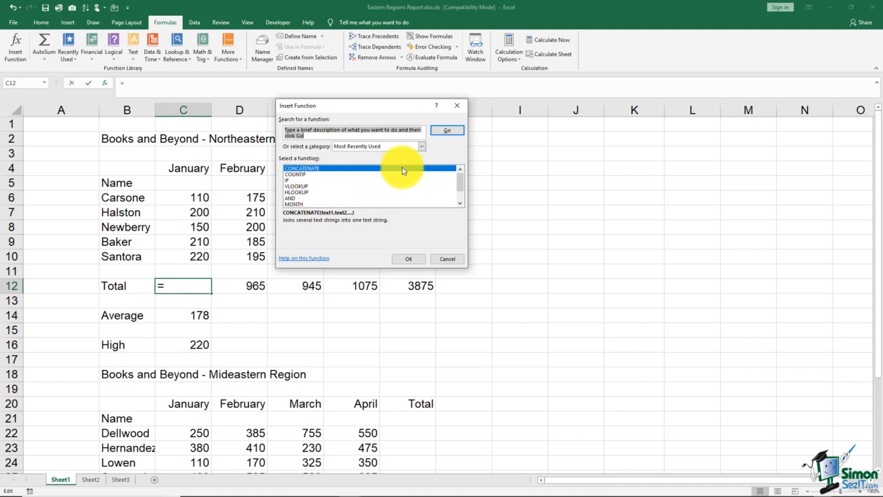
pyautogui.click(422, 147)
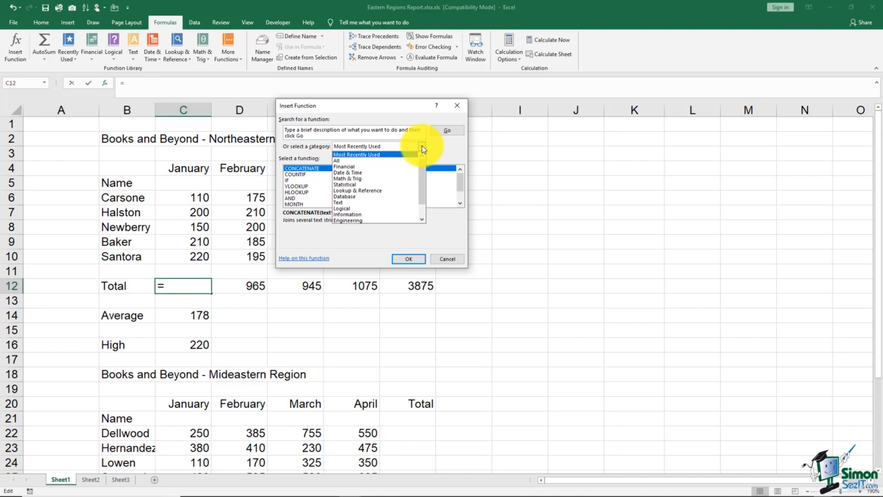
pyautogui.click(341, 161)
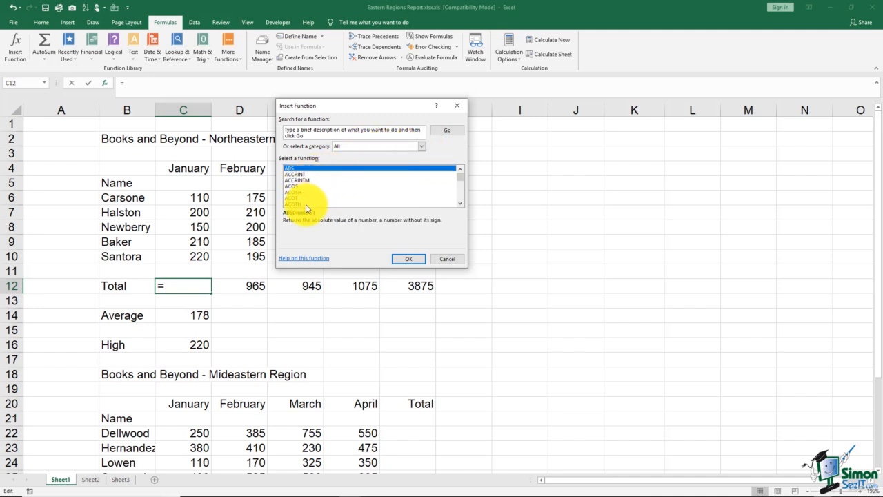
pyautogui.click(421, 147)
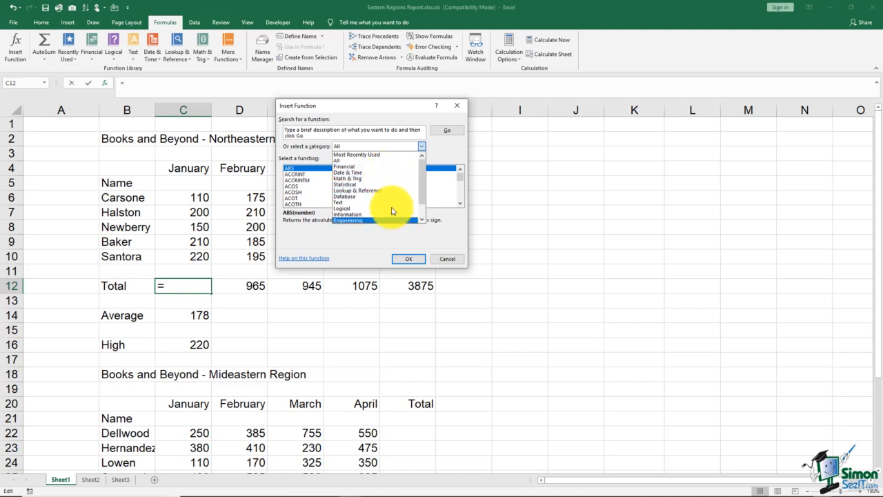
pyautogui.click(372, 161)
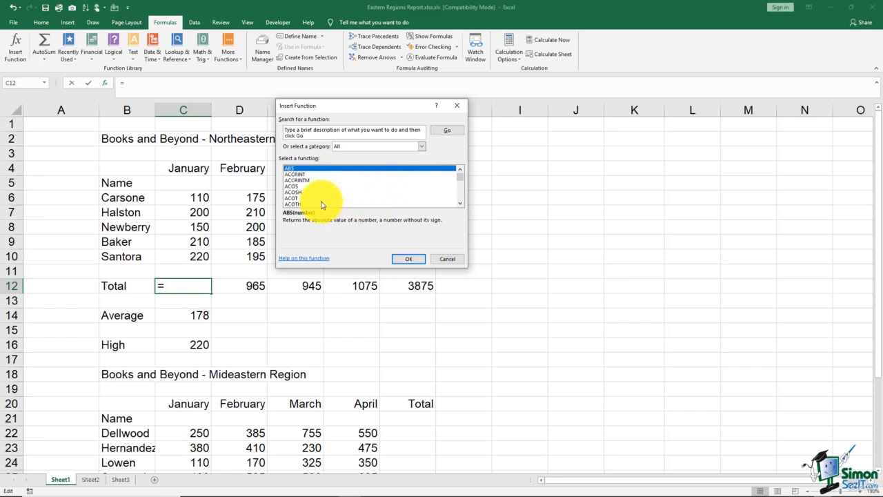
# - Go through the list of all functions and read the descriptions of ACOSH and AVERAGE
pyautogui.click(301, 193)
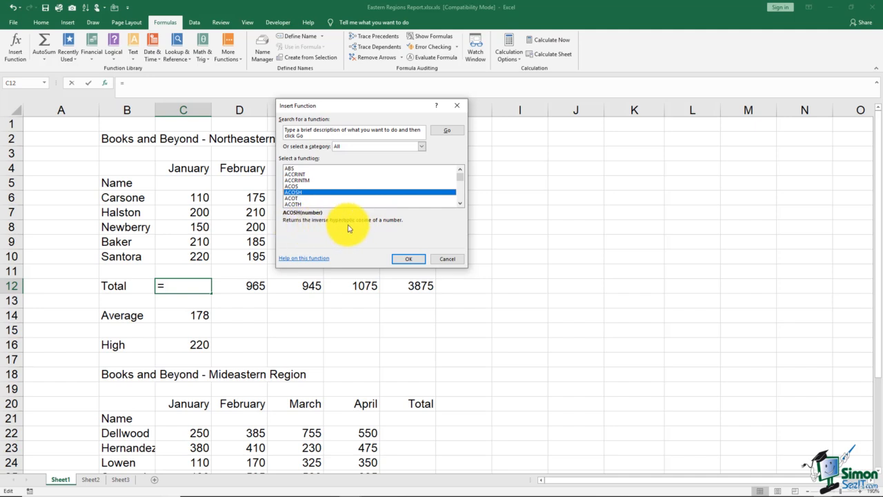
pyautogui.click(459, 203)
pyautogui.click(460, 204)
pyautogui.click(460, 204)
pyautogui.click(460, 204)
pyautogui.click(460, 204)
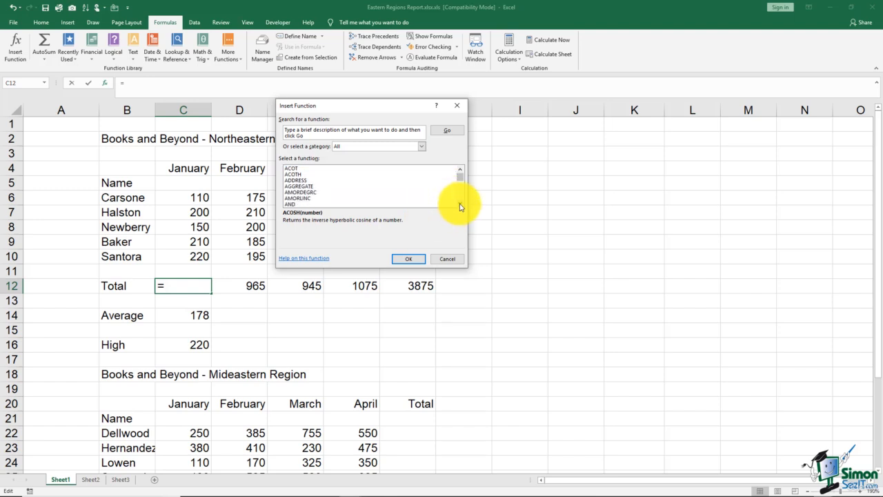
pyautogui.click(460, 204)
pyautogui.click(461, 204)
pyautogui.click(460, 205)
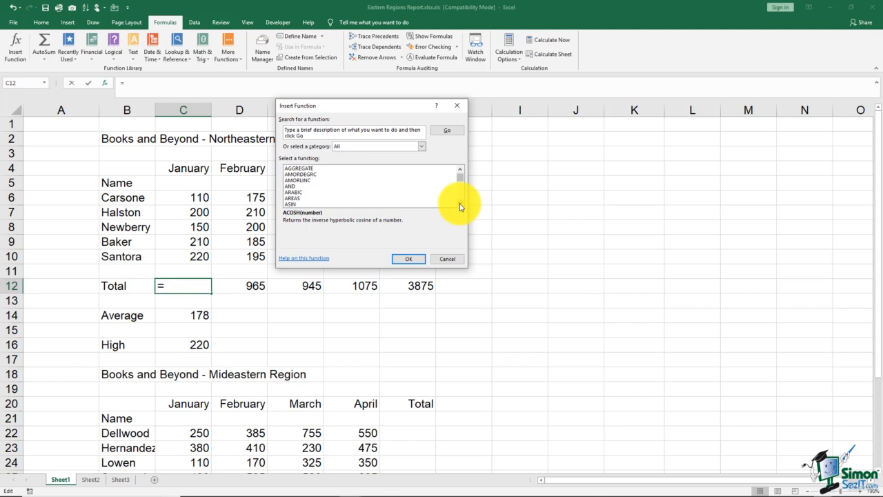
pyautogui.click(460, 205)
pyautogui.click(460, 205)
pyautogui.click(461, 204)
pyautogui.click(460, 205)
pyautogui.click(460, 205)
pyautogui.click(460, 205)
pyautogui.click(460, 205)
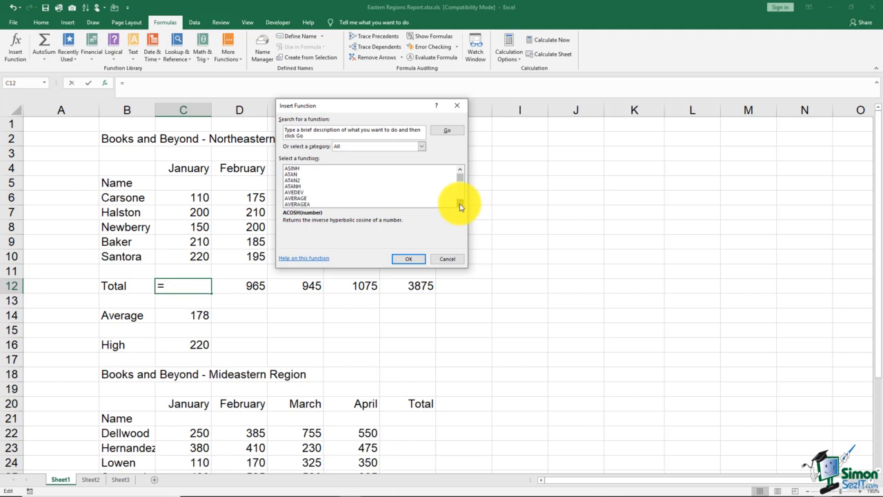
pyautogui.click(460, 204)
pyautogui.click(460, 204)
pyautogui.click(319, 187)
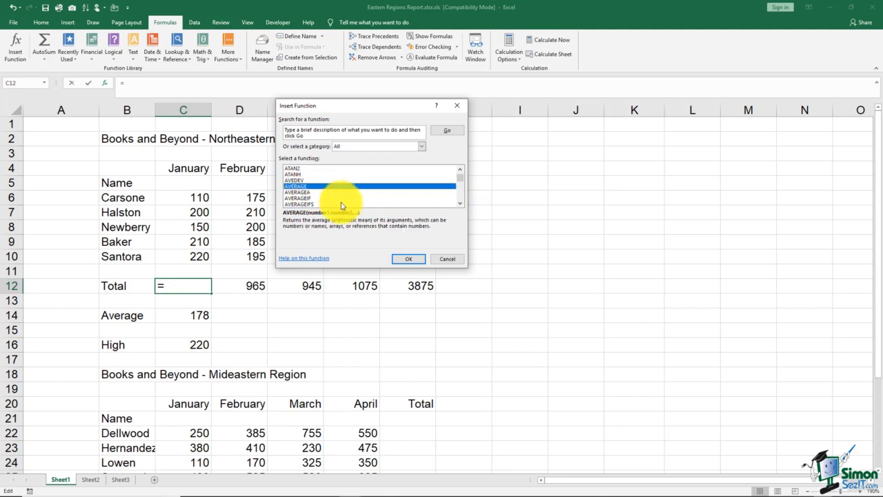
# - Find AVERAGEIF in the list of all functions and read its syntax and description
pyautogui.click(460, 205)
pyautogui.click(460, 205)
pyautogui.click(460, 205)
pyautogui.click(460, 205)
pyautogui.click(460, 205)
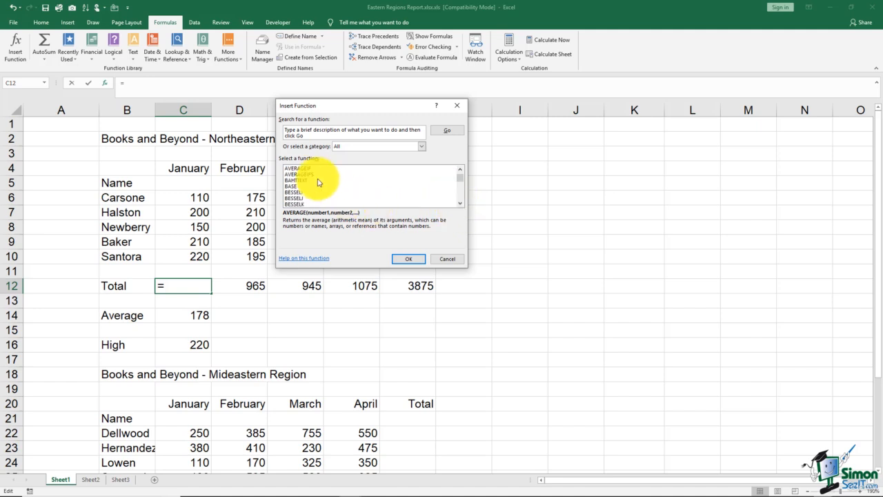
pyautogui.click(324, 169)
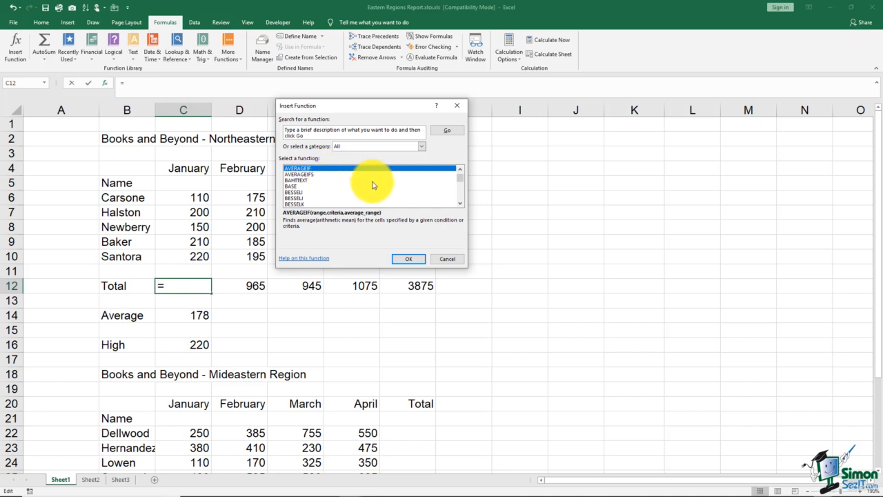
# - Look further through the function list for CONCATENATE and read its syntax and description
pyautogui.click(459, 203)
pyautogui.click(459, 203)
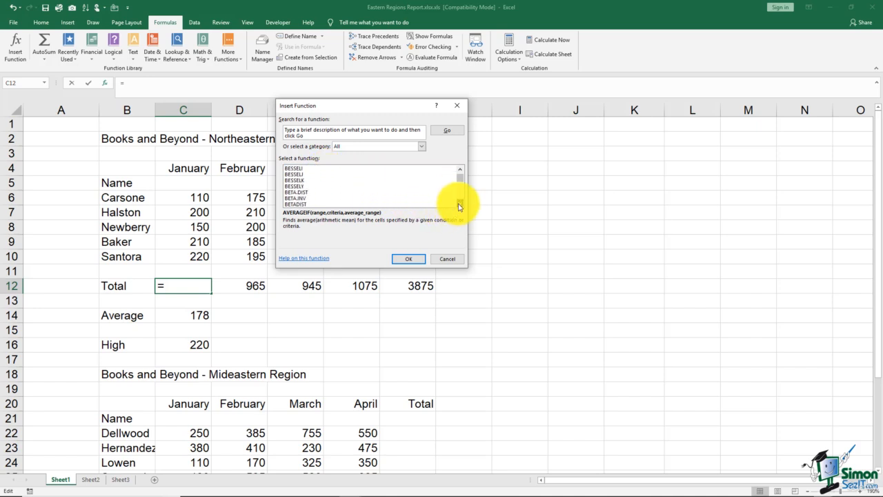
pyautogui.click(459, 205)
pyautogui.click(459, 204)
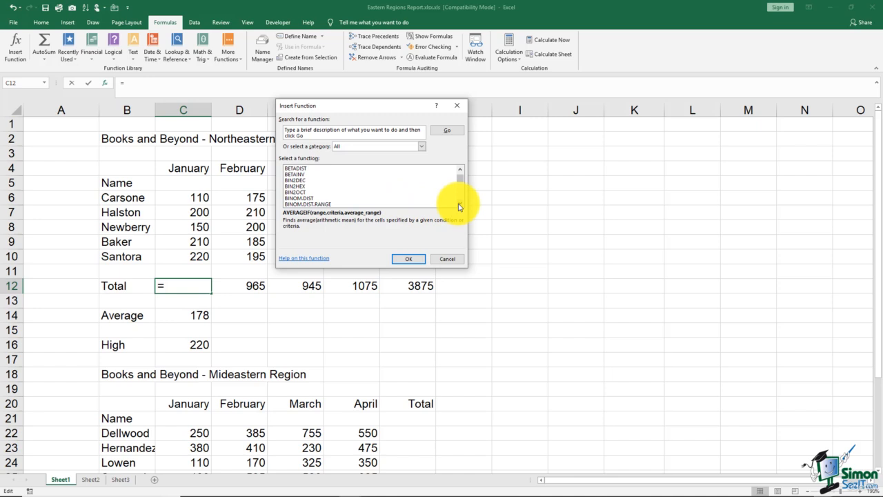
pyautogui.click(460, 205)
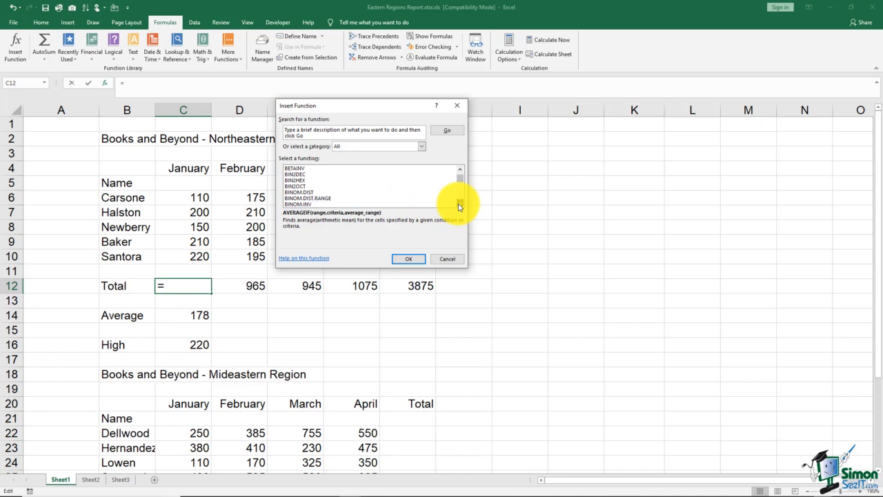
pyautogui.click(459, 204)
pyautogui.click(459, 204)
pyautogui.click(460, 204)
pyautogui.click(460, 205)
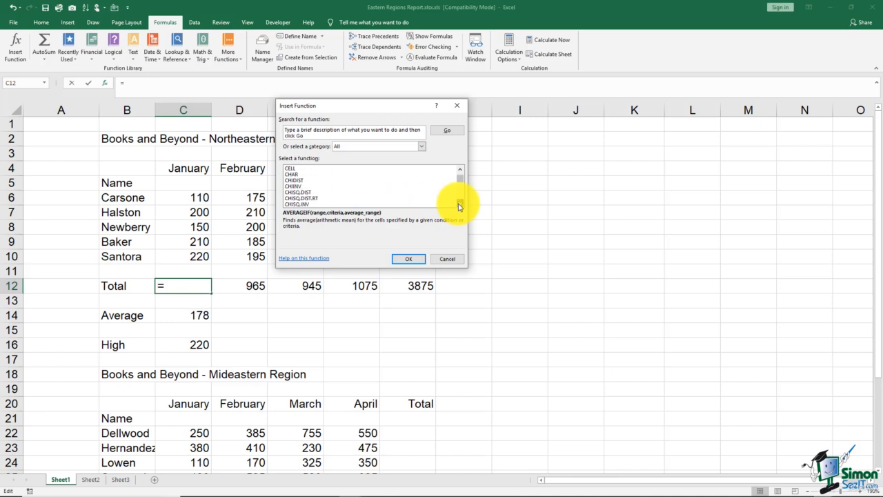
pyautogui.click(459, 204)
pyautogui.click(459, 204)
pyautogui.click(459, 204)
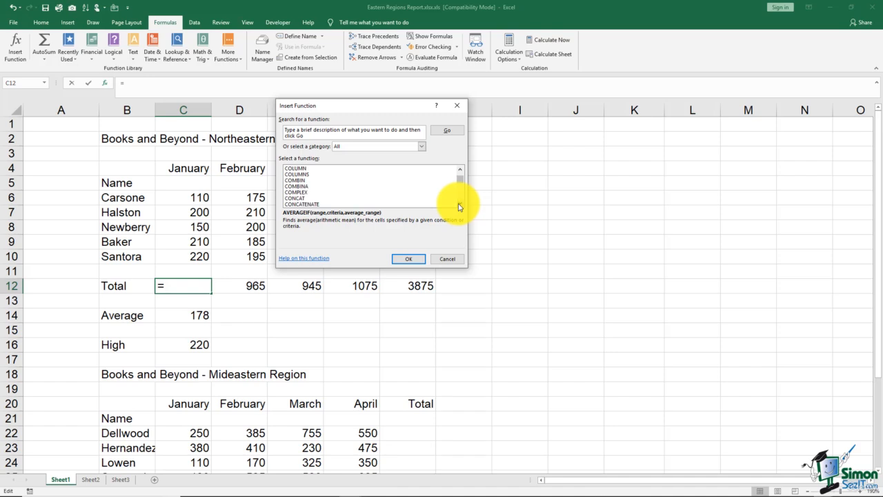
pyautogui.click(319, 204)
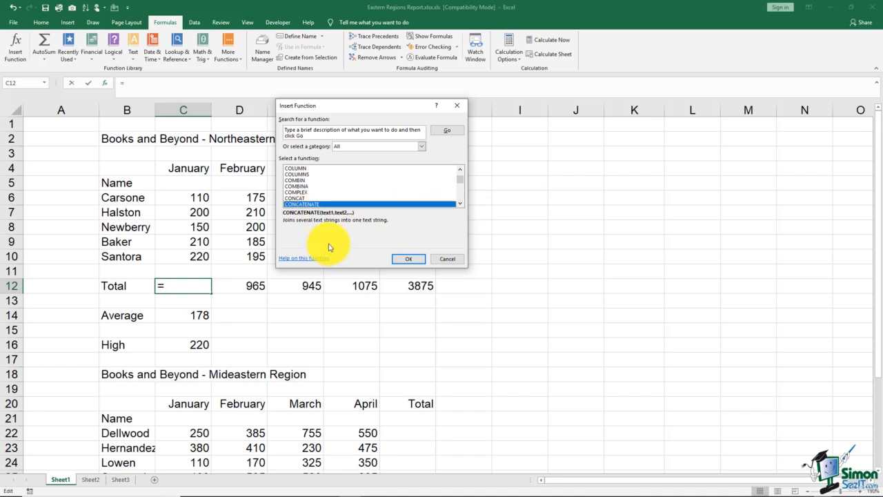